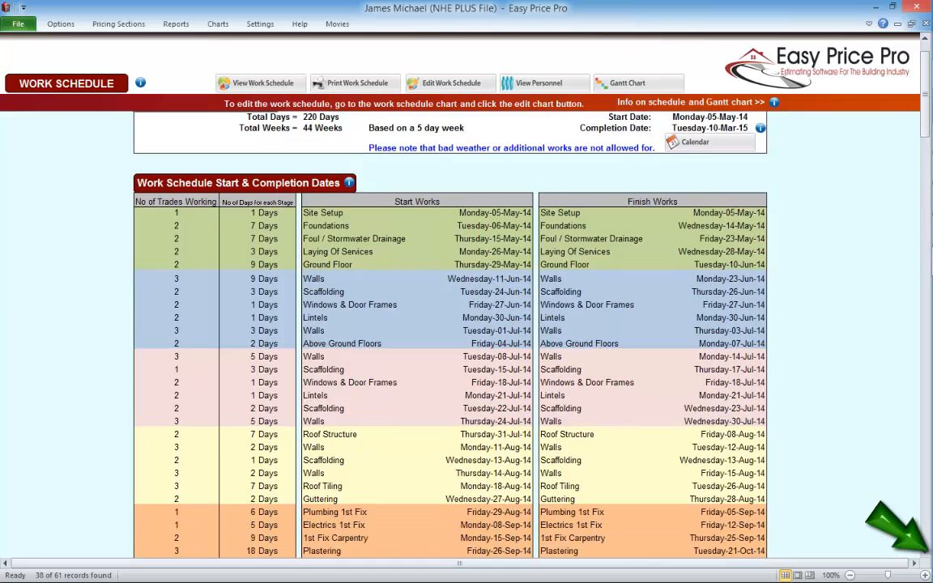
# Step: Review the start and completion dates of the work stages and the payment schedule below them
pyautogui.scroll(-5, 451, 324)
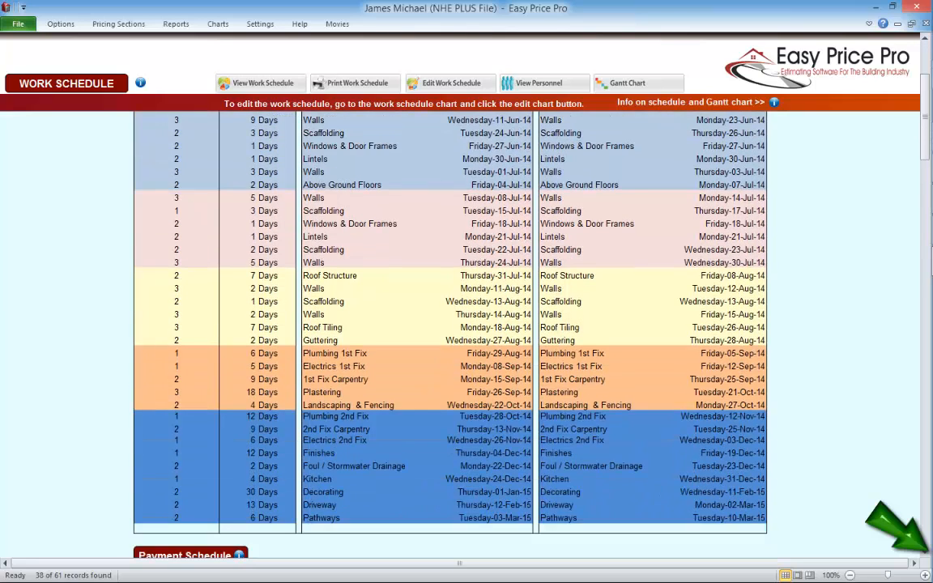
pyautogui.scroll(-4, 450, 324)
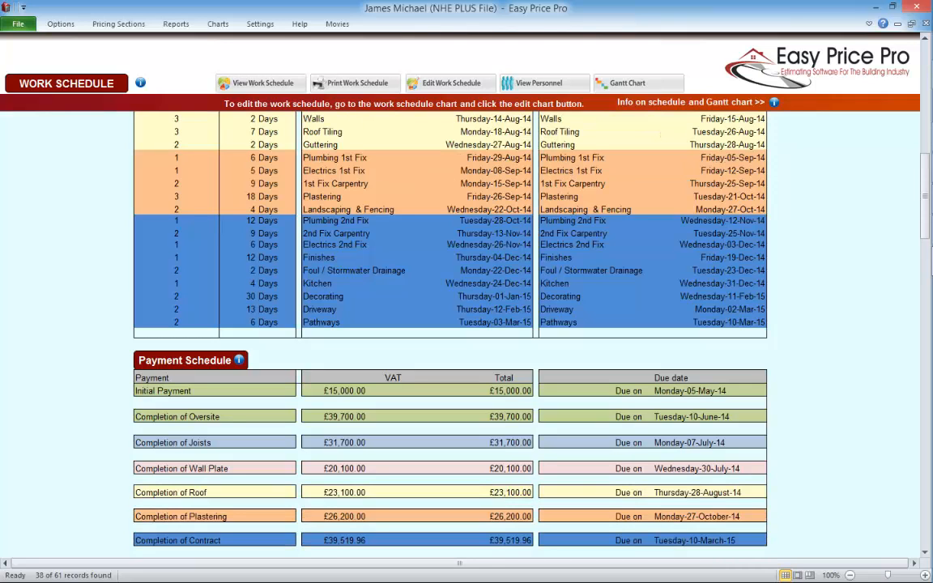
pyautogui.scroll(5, 450, 324)
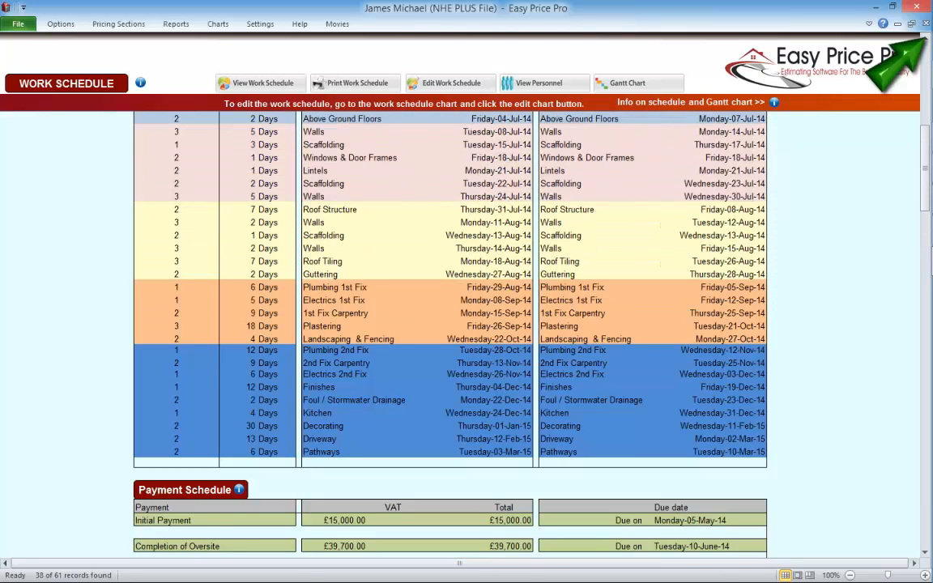
pyautogui.scroll(4, 451, 324)
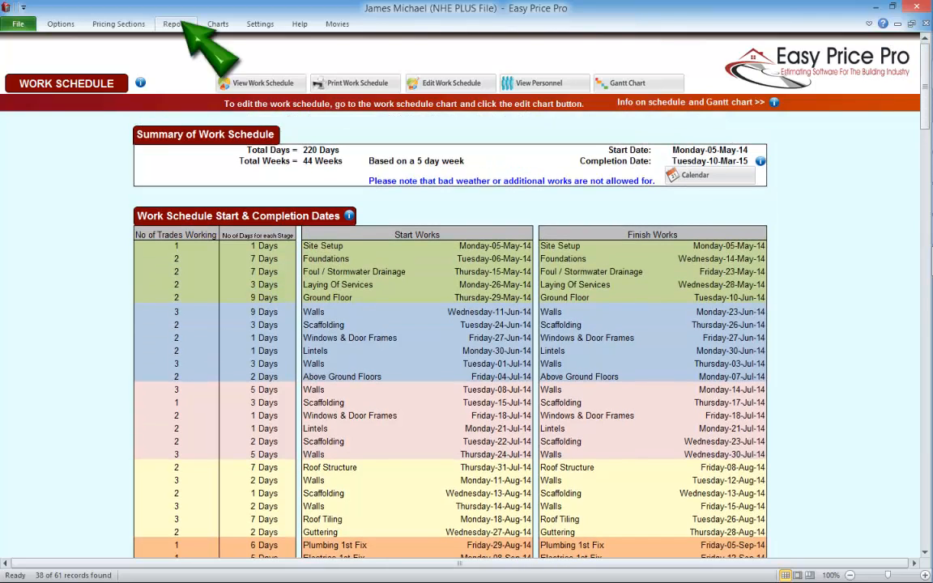
pyautogui.click(176, 25)
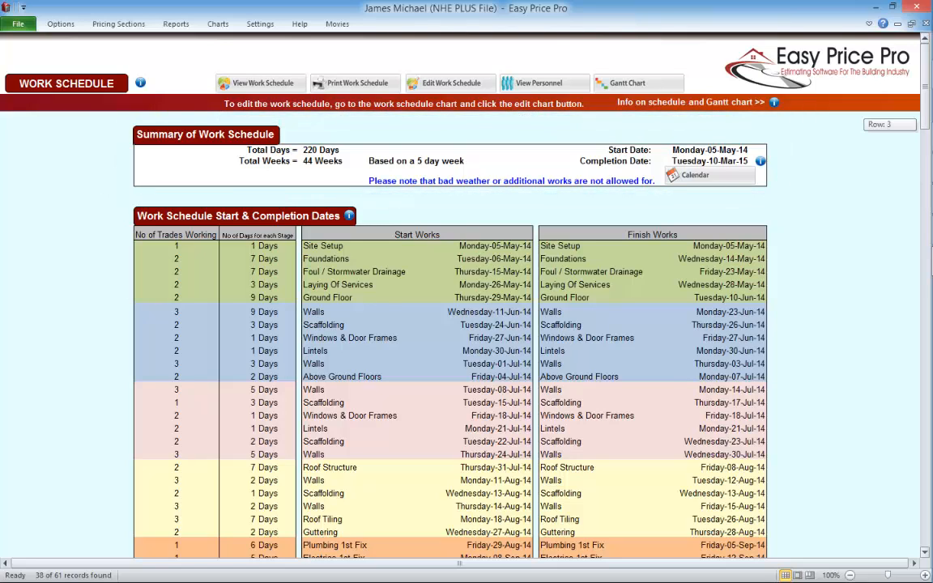
pyautogui.moveTo(925, 87); pyautogui.dragTo(924, 211)
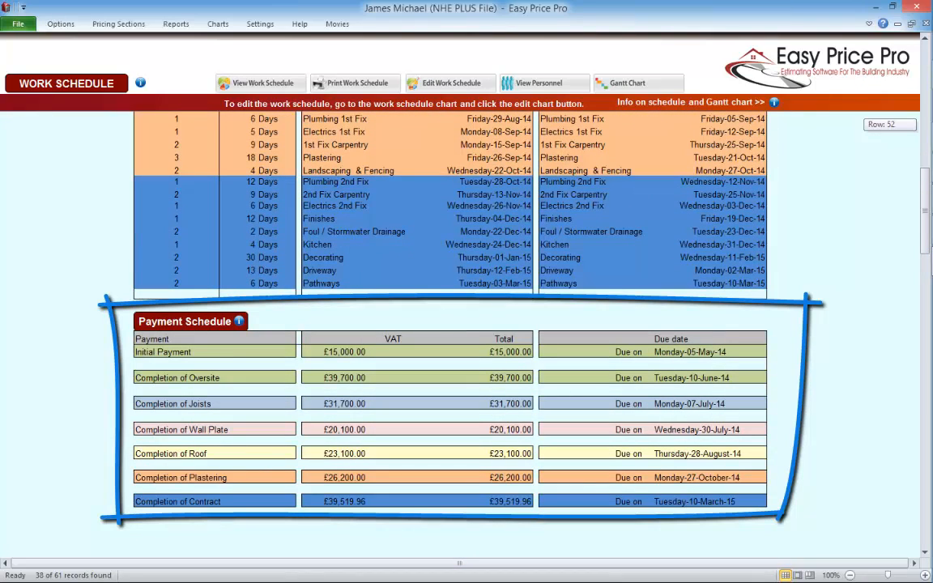
pyautogui.moveTo(925, 210); pyautogui.dragTo(925, 87)
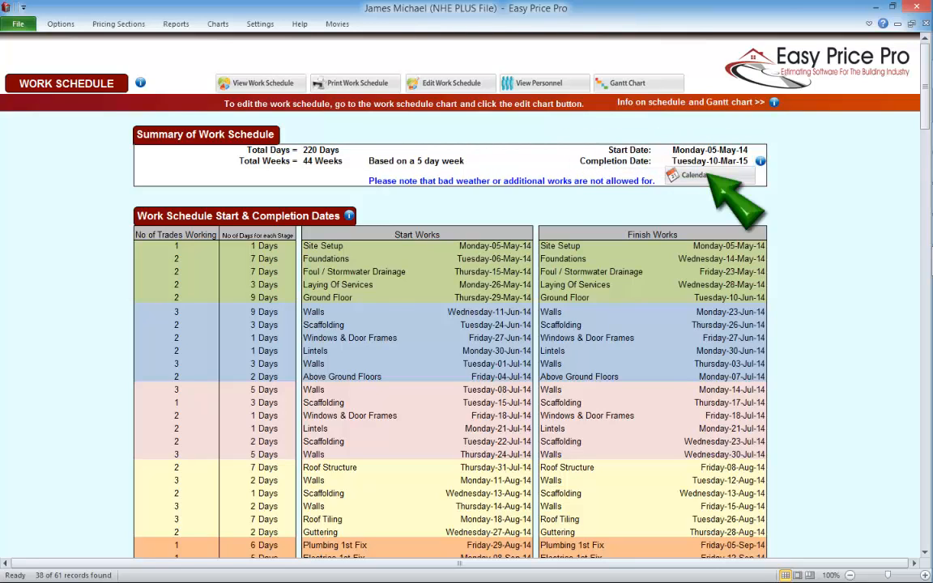
# Step: Open the calendar in the work schedule summary and close it without choosing a date
pyautogui.click(707, 175)
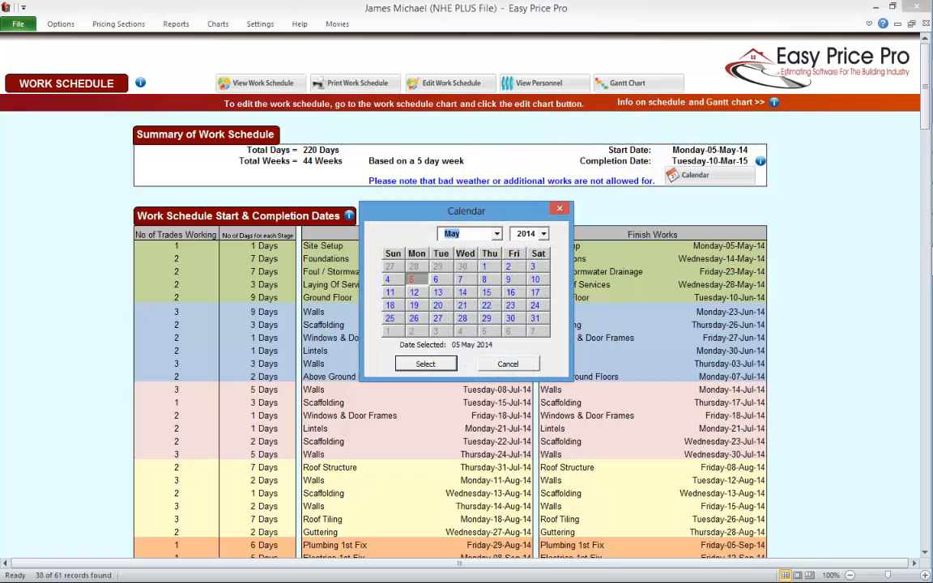
pyautogui.click(560, 208)
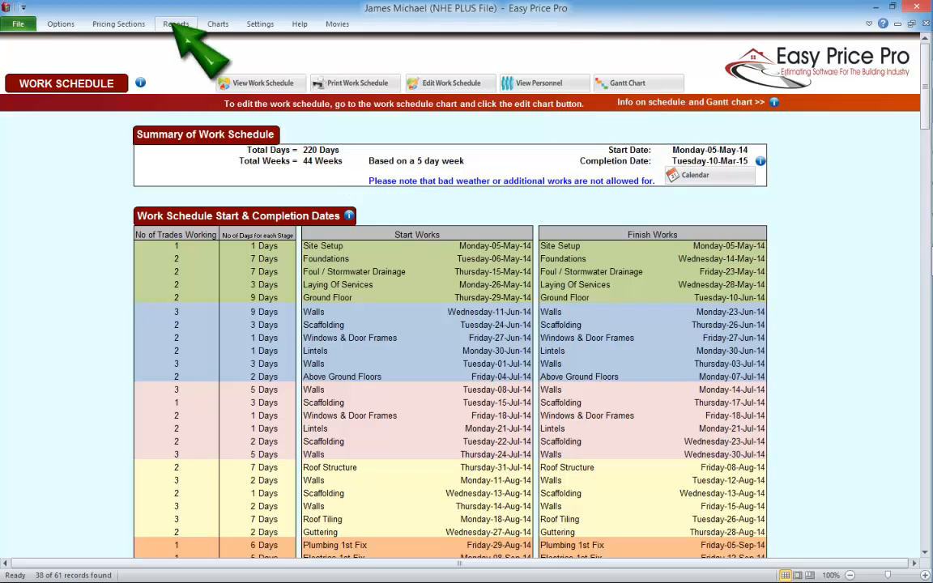
# Step: Open the client and job details and set the job's start date to 19 May 2014
pyautogui.click(176, 24)
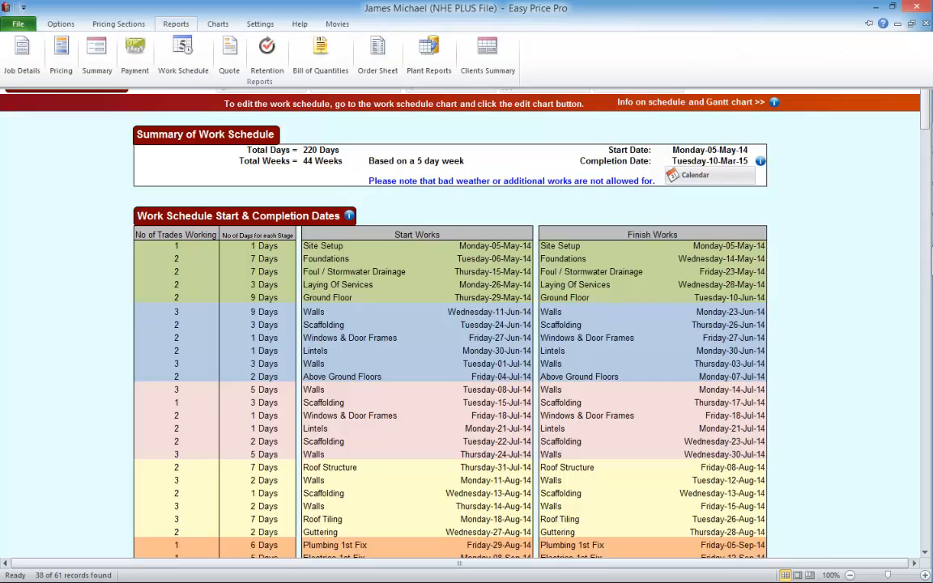
pyautogui.click(22, 53)
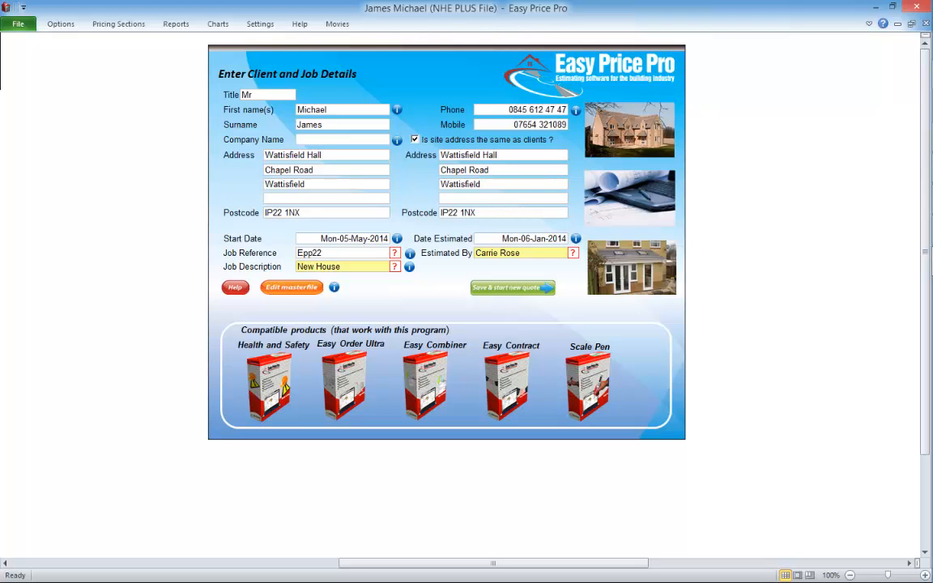
pyautogui.click(342, 239)
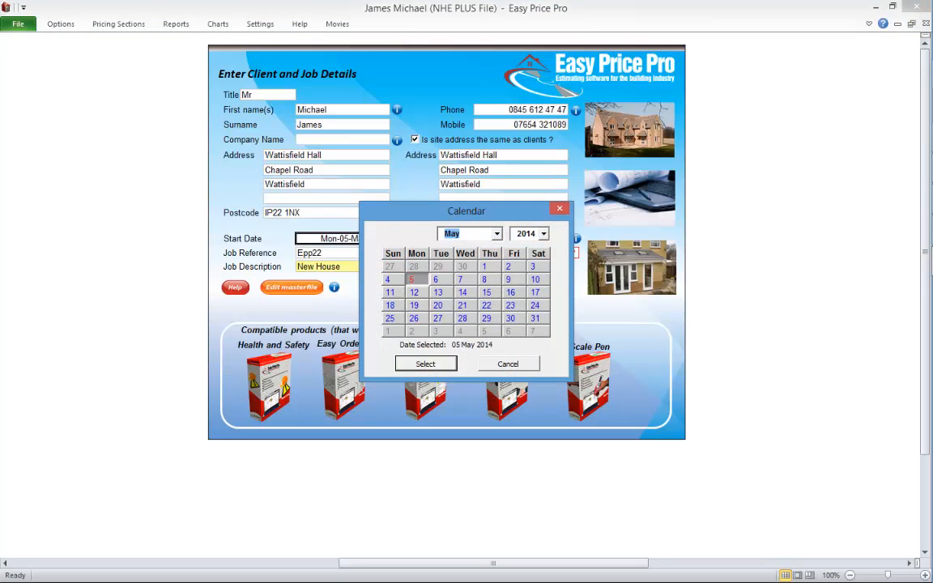
pyautogui.click(414, 306)
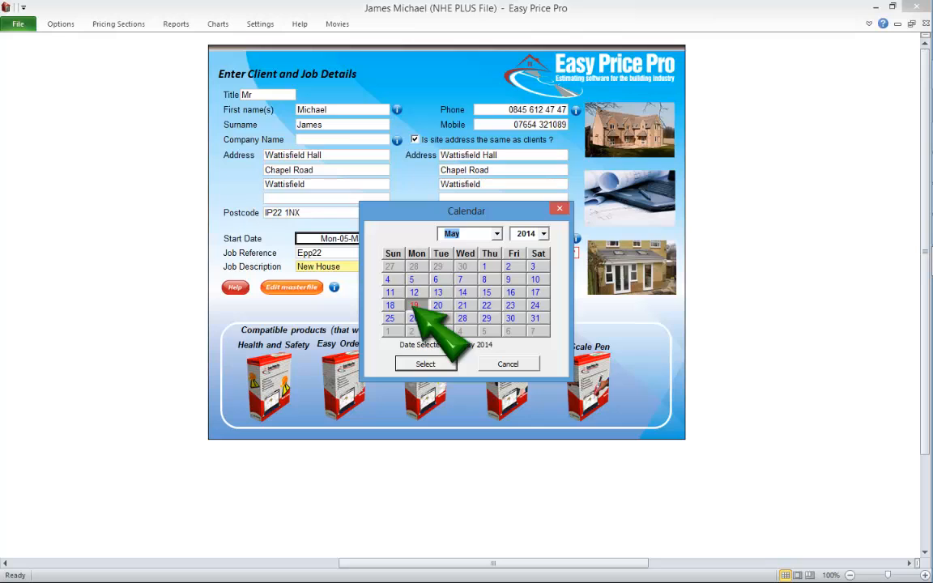
pyautogui.click(426, 364)
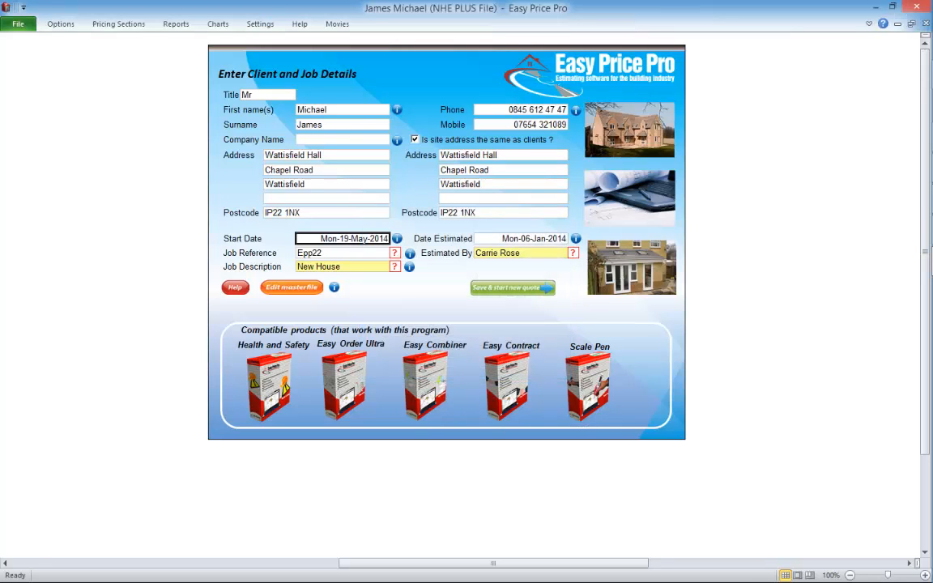
# Step: Open the work schedule report and check the stage dates and payment due dates against the new start date
pyautogui.click(176, 24)
pyautogui.click(183, 45)
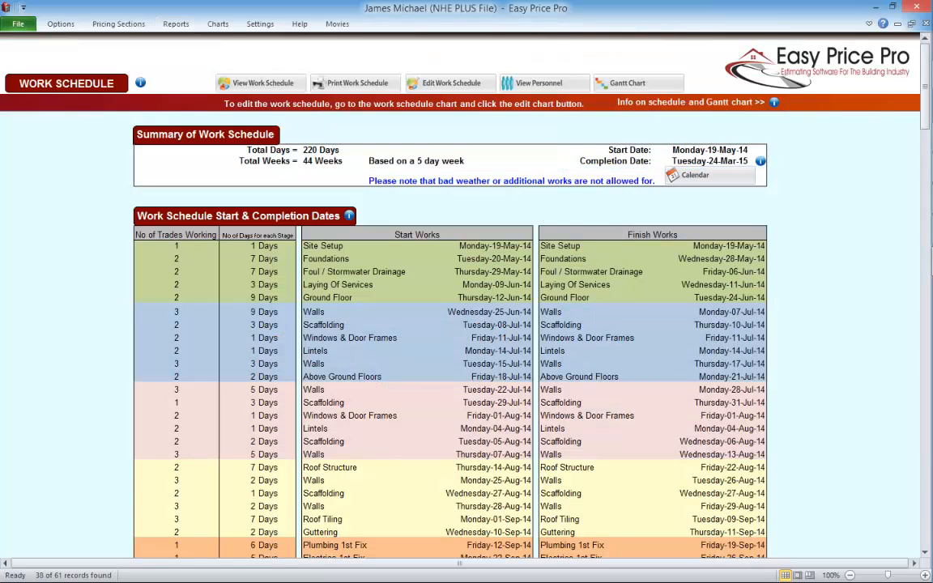
pyautogui.scroll(-5, 449, 332)
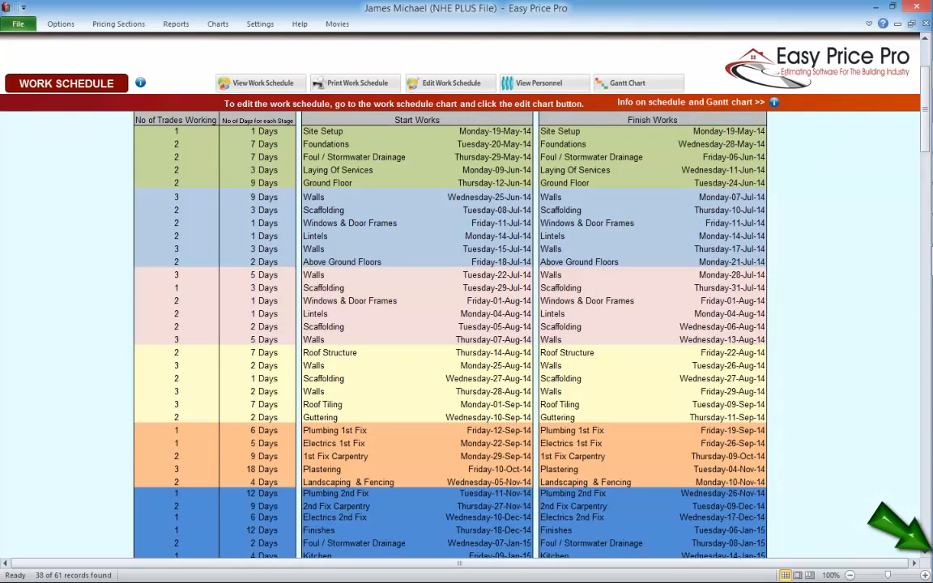
pyautogui.scroll(-3, 450, 332)
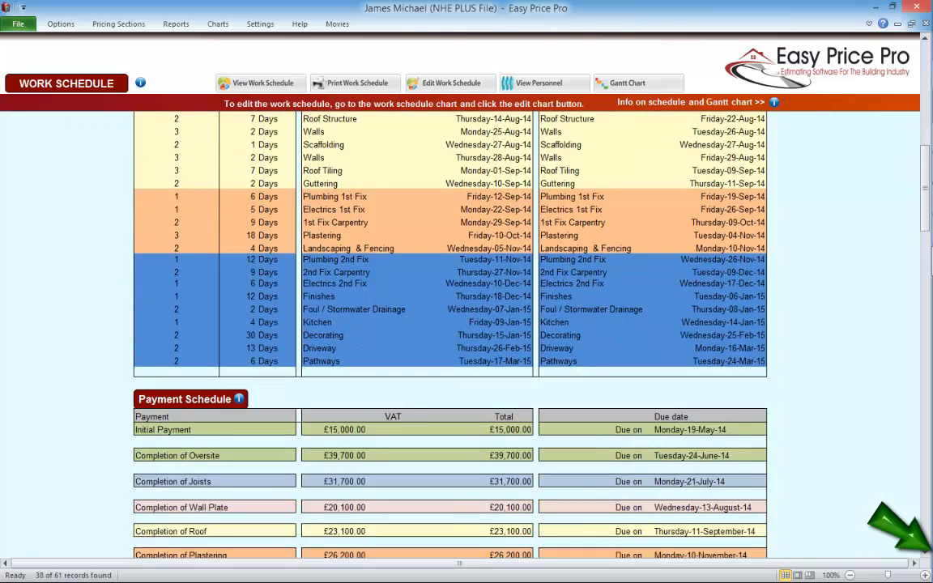
pyautogui.scroll(-1, 449, 332)
# Step: Set the start date in the job details to 5 May 2014 and return to the work schedule
pyautogui.click(175, 24)
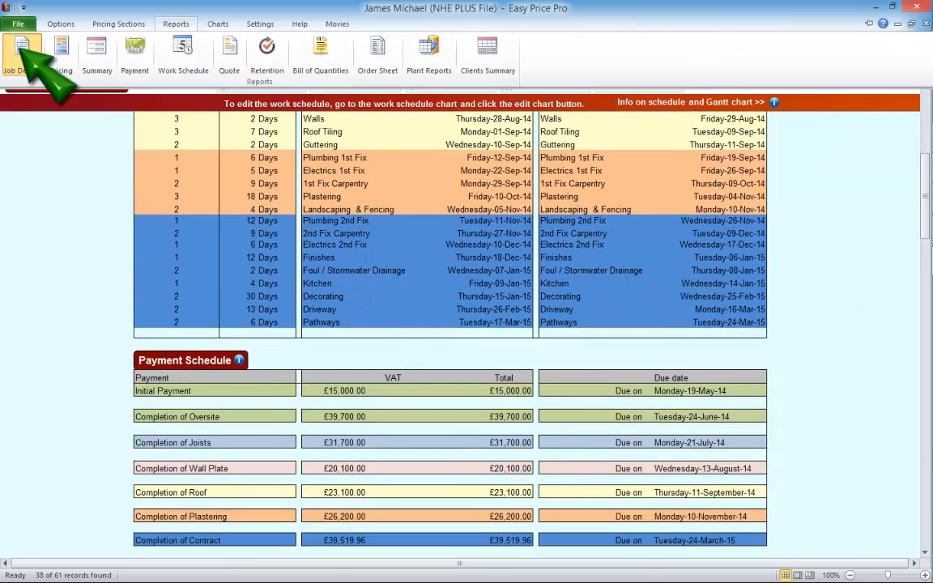
pyautogui.click(22, 43)
pyautogui.click(352, 238)
pyautogui.click(411, 279)
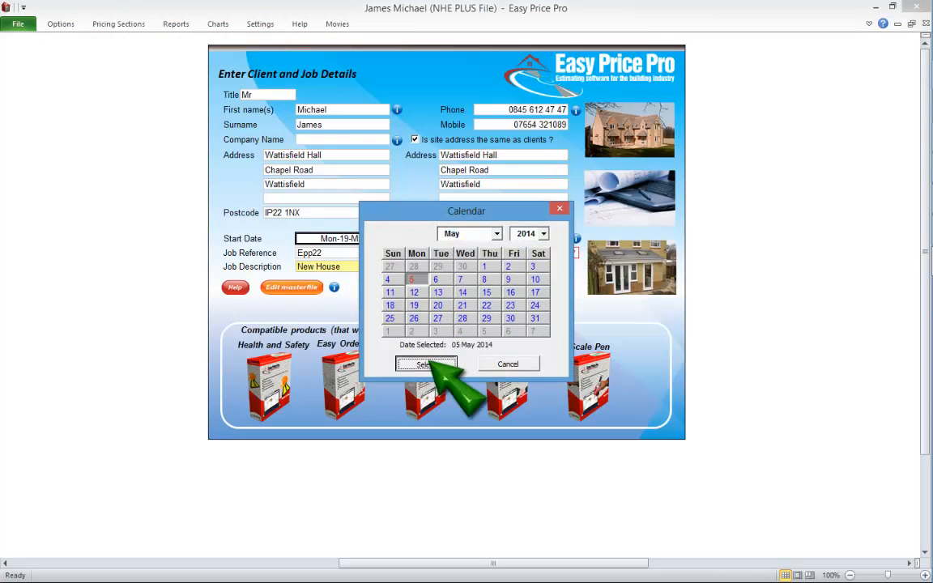
pyautogui.click(425, 364)
pyautogui.click(176, 23)
pyautogui.click(183, 50)
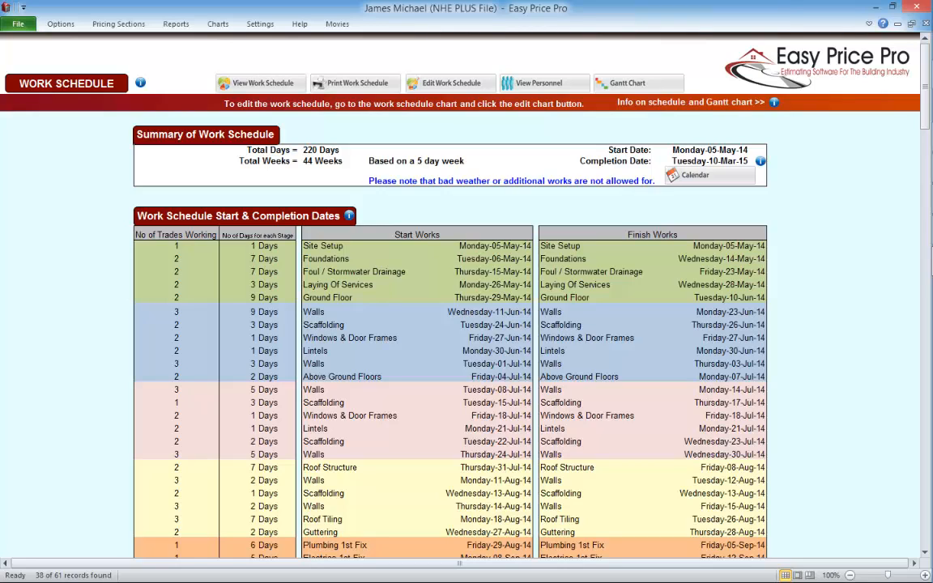
# Step: Open the holidays sheet to view the listed holiday dates, and return to the work schedule
pyautogui.click(260, 23)
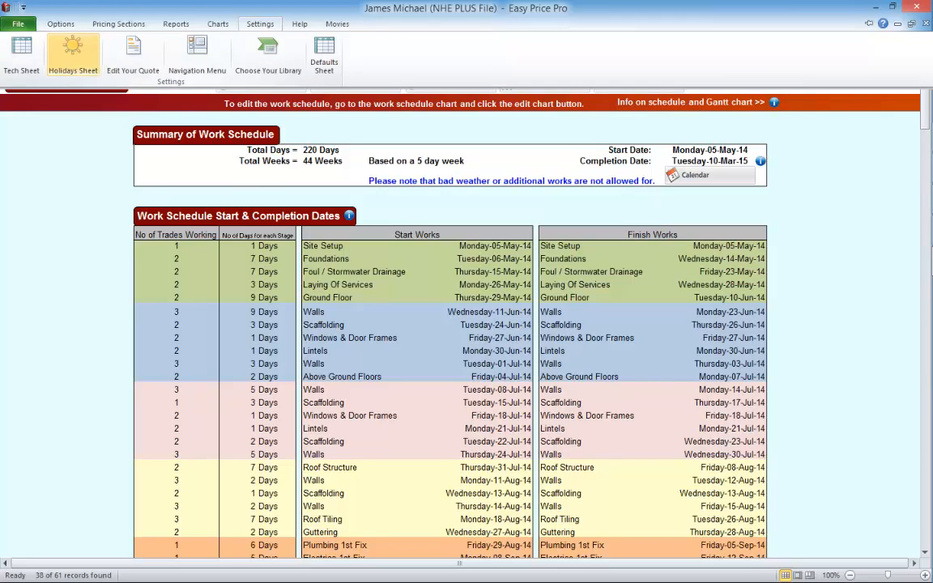
pyautogui.click(73, 55)
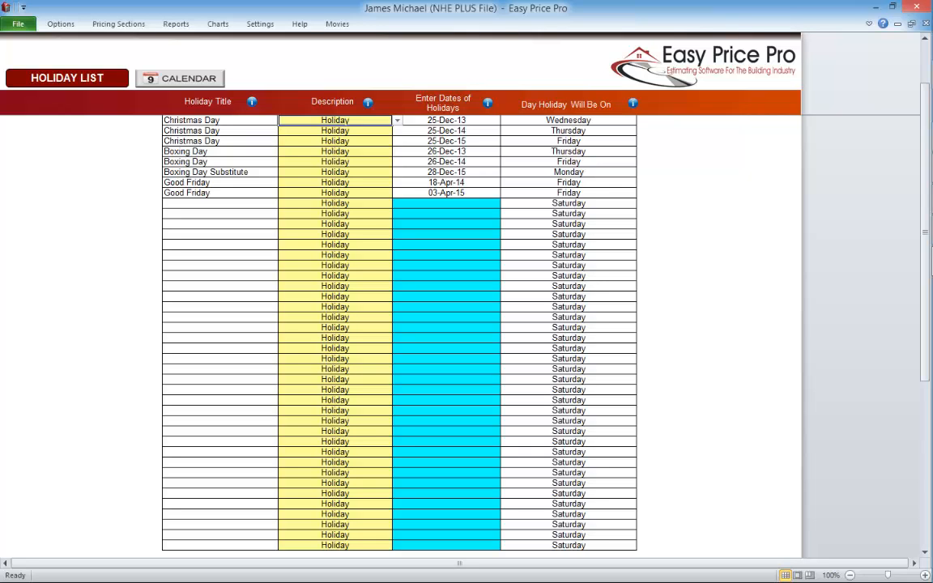
pyautogui.click(175, 24)
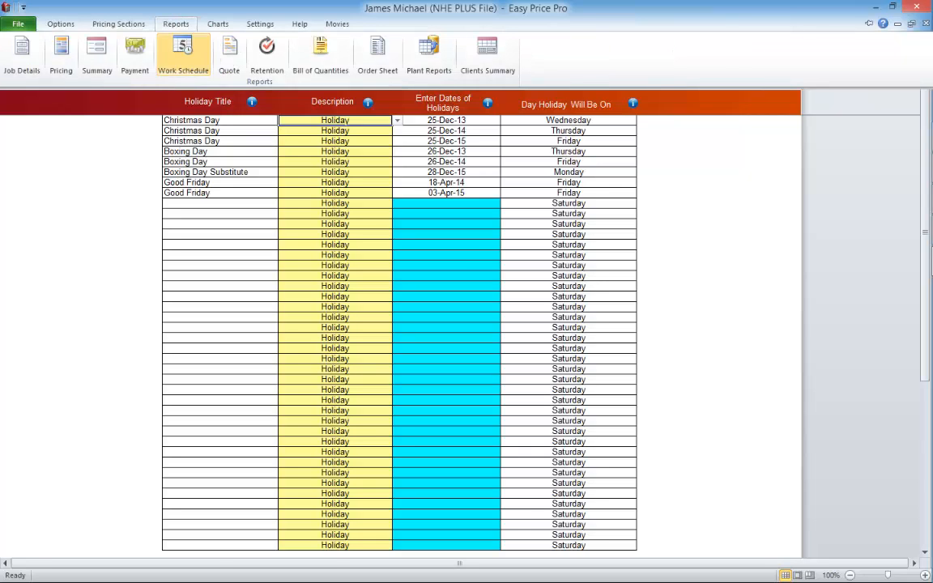
pyautogui.click(183, 53)
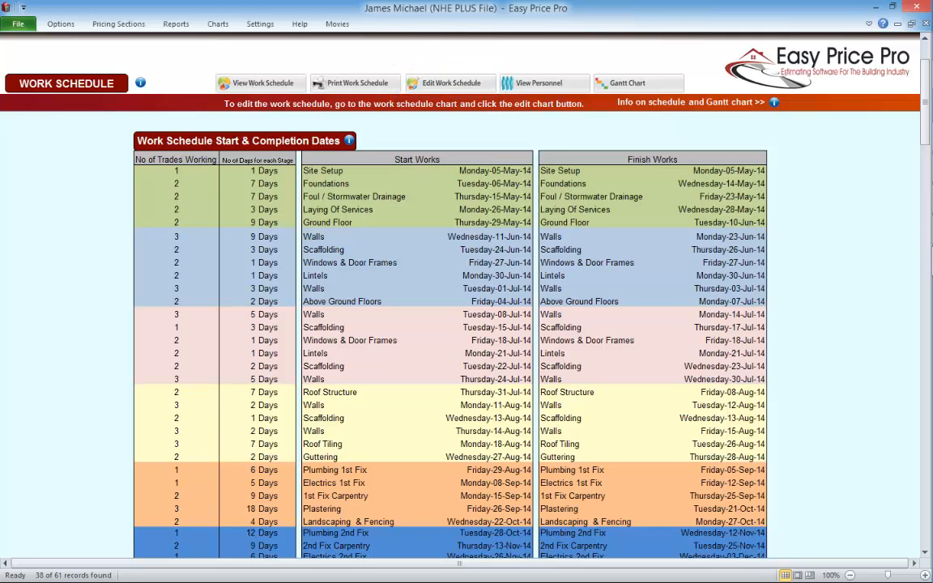
# Step: Examine the payment schedule's due dates and compare them with the stage completion dates, such as the ground floor's
pyautogui.scroll(-3, 449, 341)
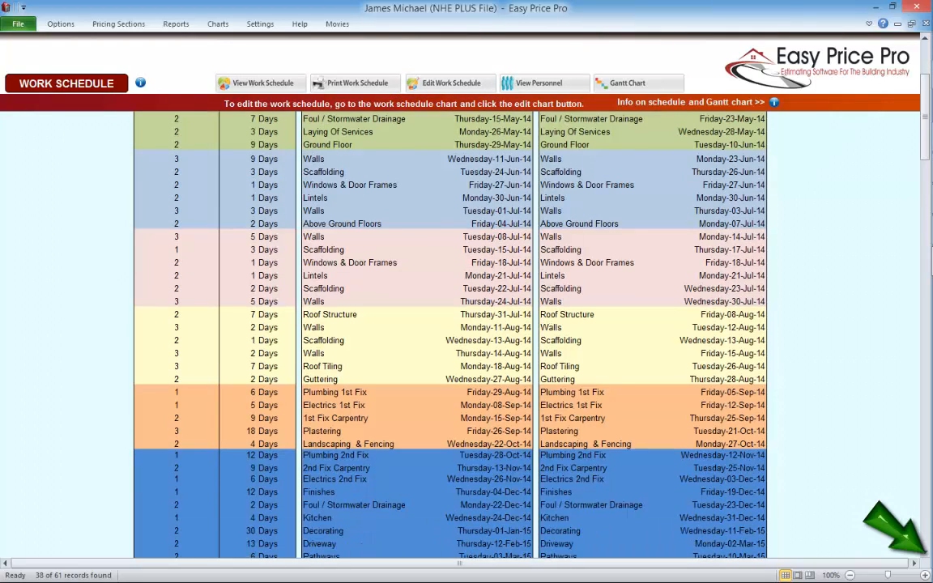
pyautogui.scroll(-3, 449, 340)
pyautogui.scroll(-6, 449, 340)
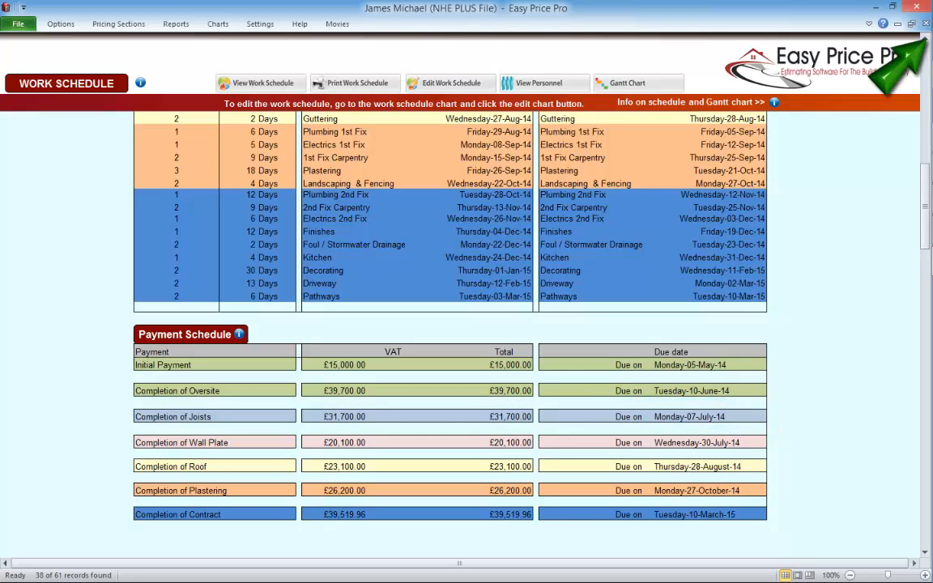
pyautogui.scroll(3, 449, 324)
pyautogui.scroll(2, 449, 323)
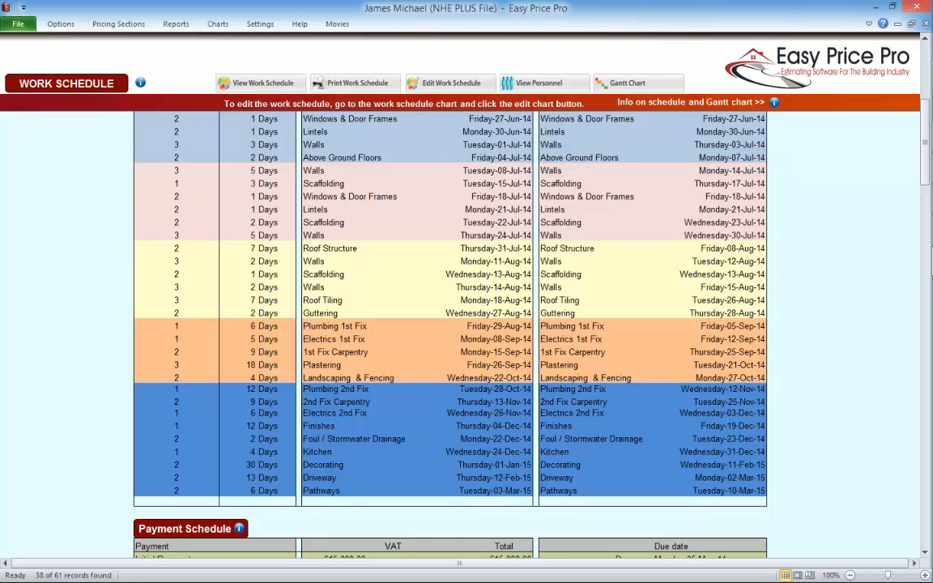
pyautogui.scroll(-3, 450, 324)
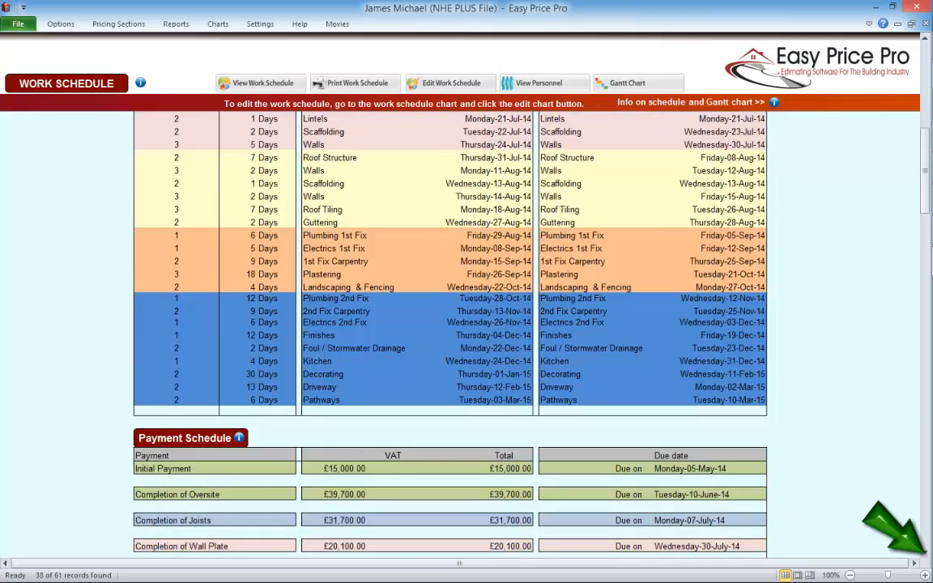
pyautogui.scroll(-1, 449, 324)
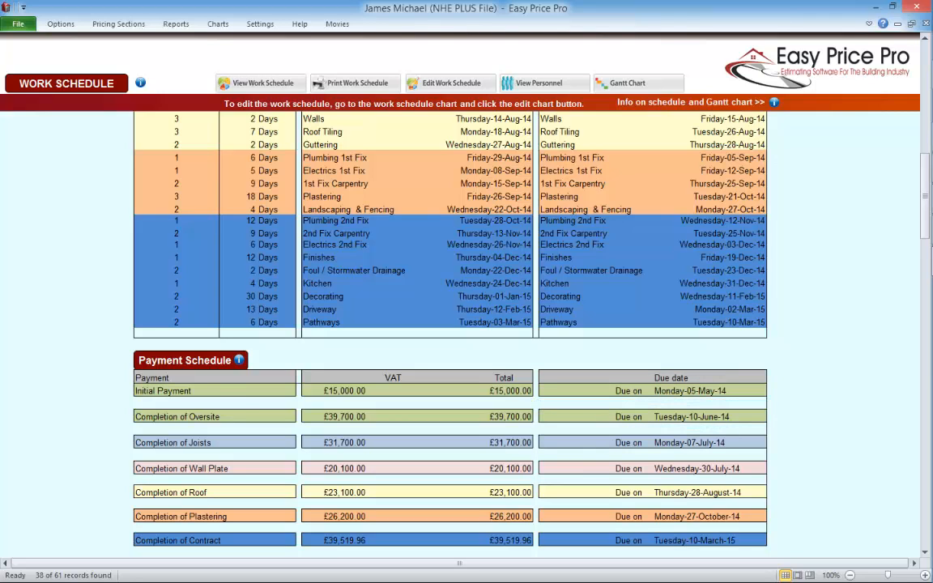
pyautogui.click(926, 39)
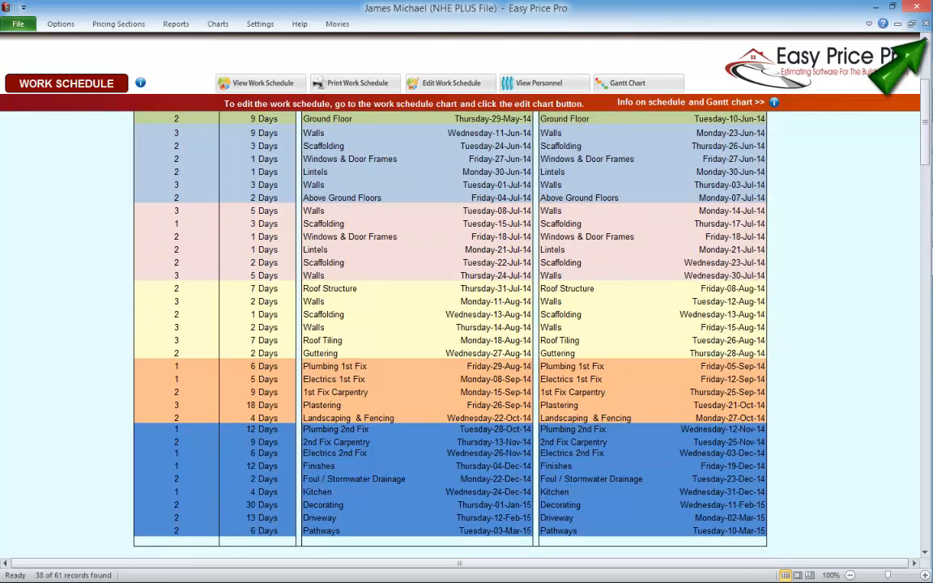
pyautogui.click(926, 39)
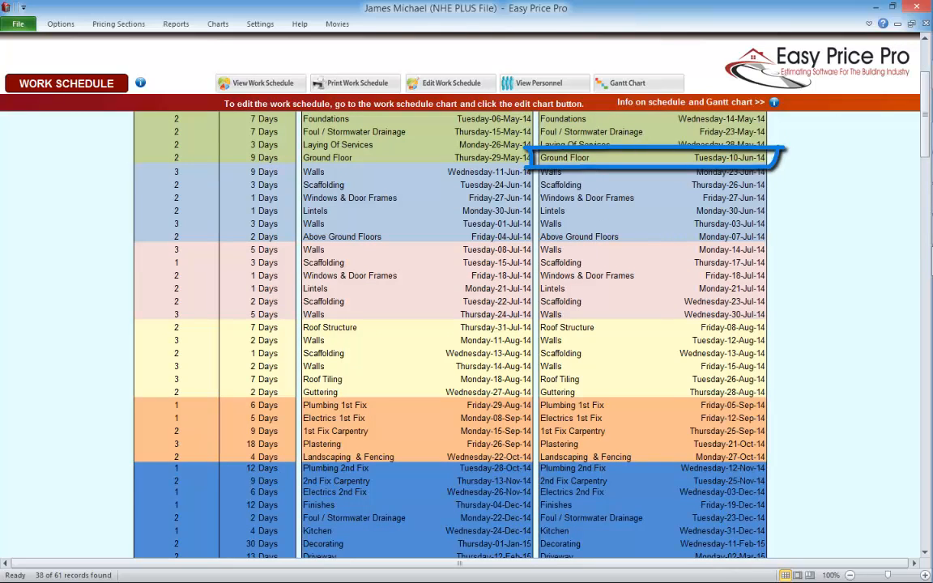
pyautogui.click(925, 39)
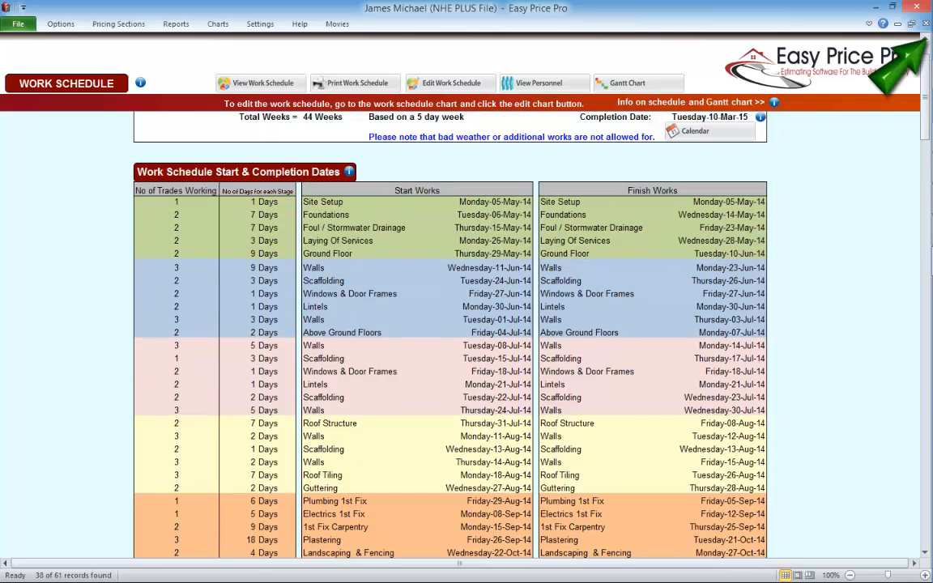
pyautogui.click(924, 39)
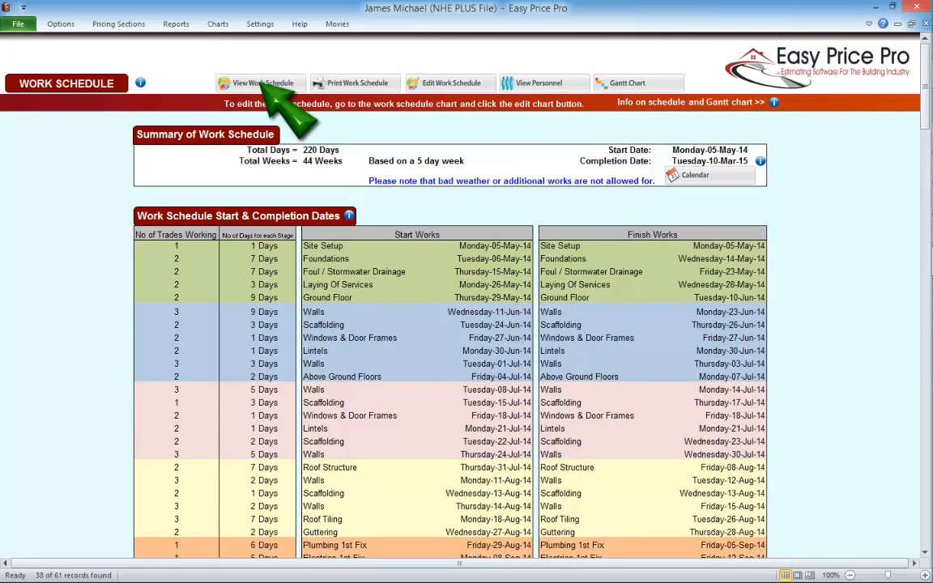
# Step: Open the work schedule chart and look through its stage bars from Site Setup to Pathways
pyautogui.click(257, 83)
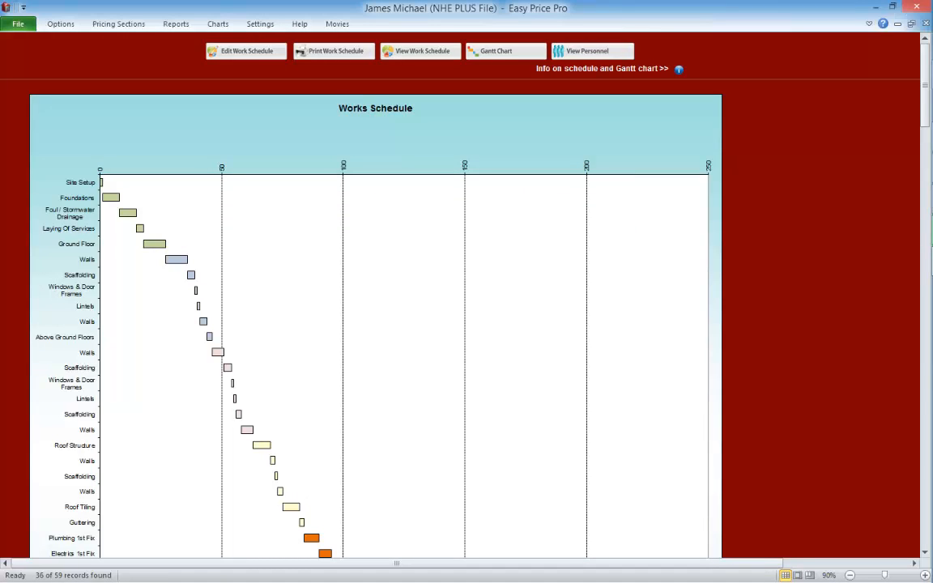
pyautogui.scroll(-3, 373, 324)
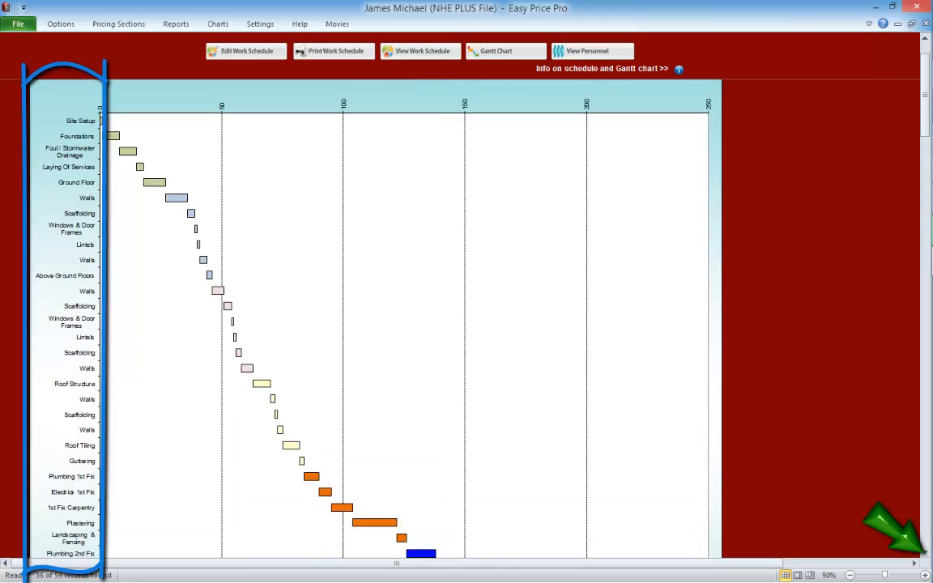
pyautogui.scroll(-4, 405, 316)
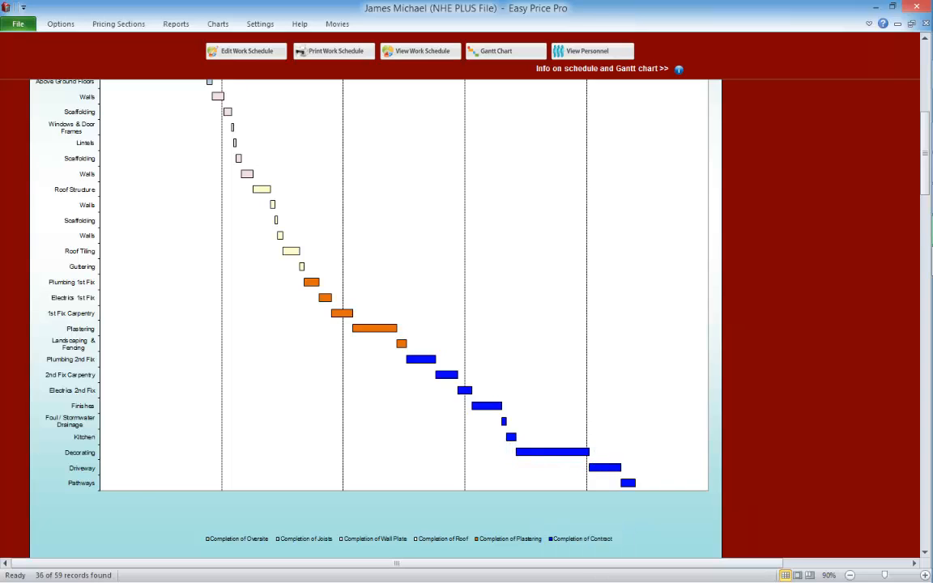
# Step: Edit the work schedule so that Decorating in the Completion of Contract stage has 4 people on the job
pyautogui.click(249, 51)
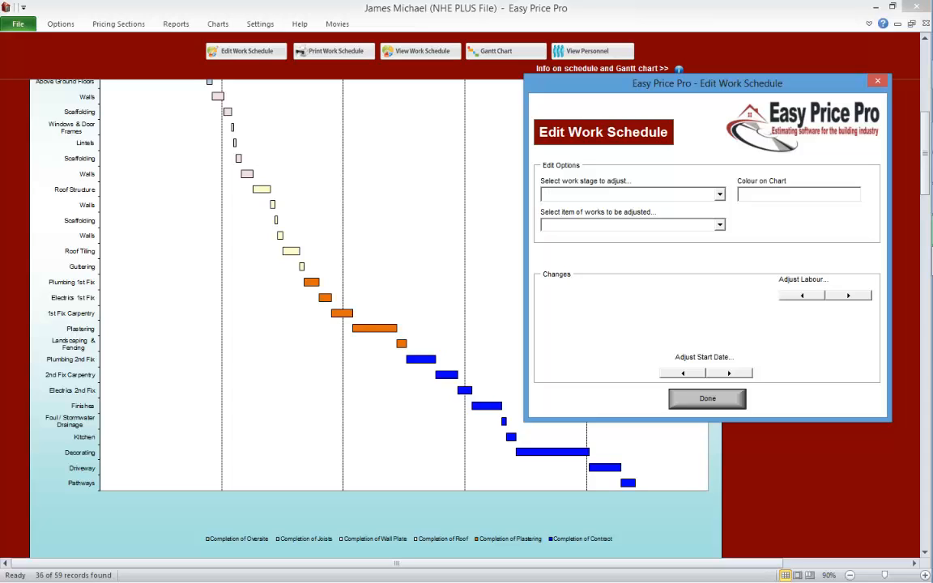
pyautogui.click(719, 194)
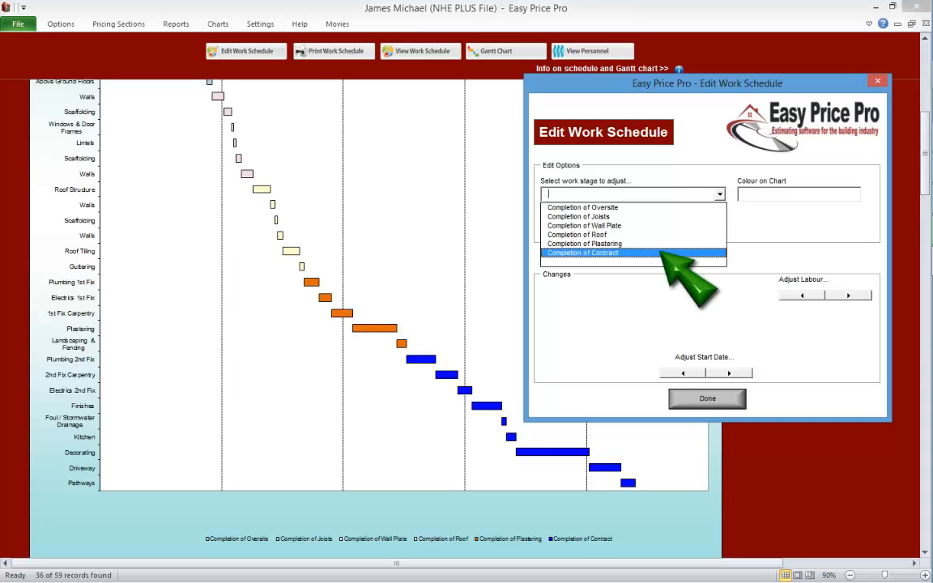
pyautogui.click(583, 253)
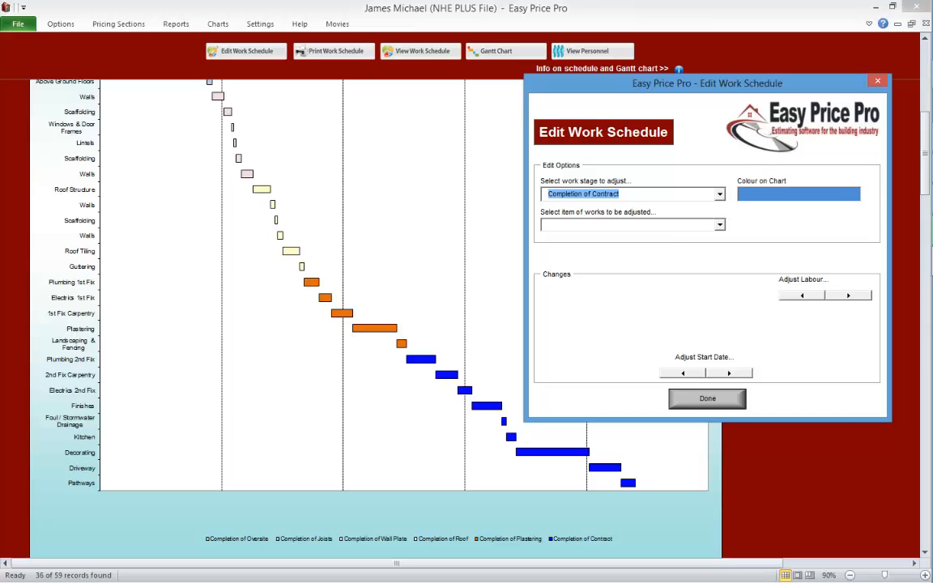
pyautogui.click(719, 225)
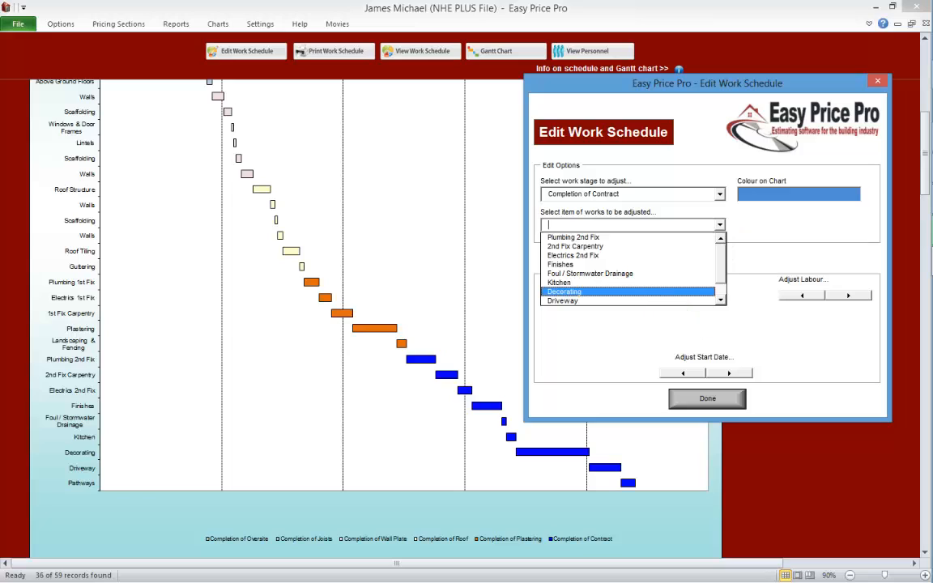
pyautogui.click(639, 292)
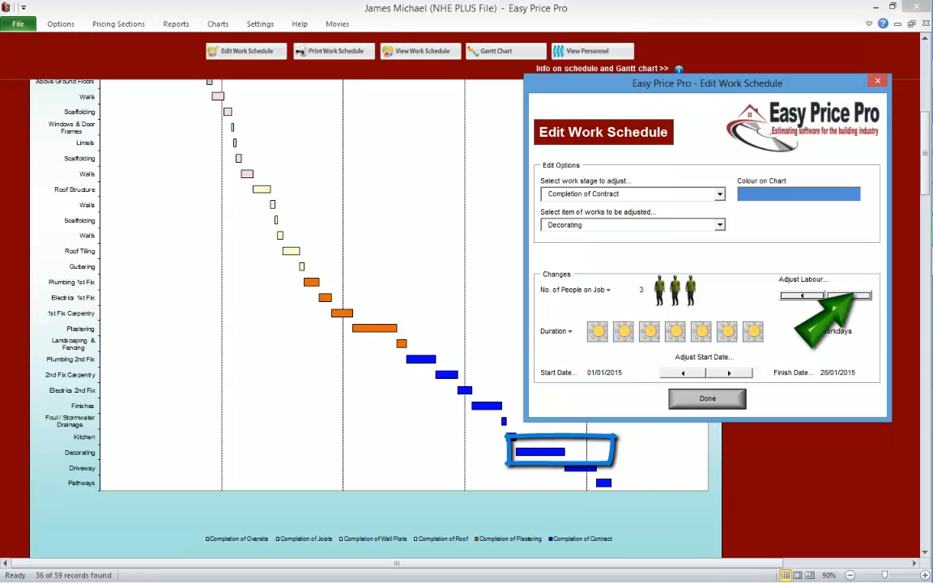
pyautogui.click(848, 295)
pyautogui.click(848, 295)
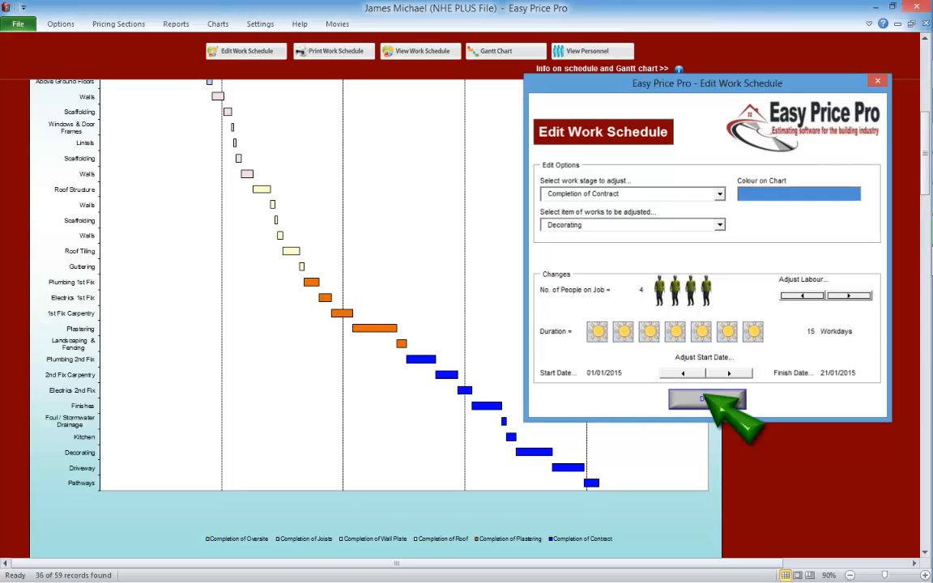
pyautogui.click(707, 397)
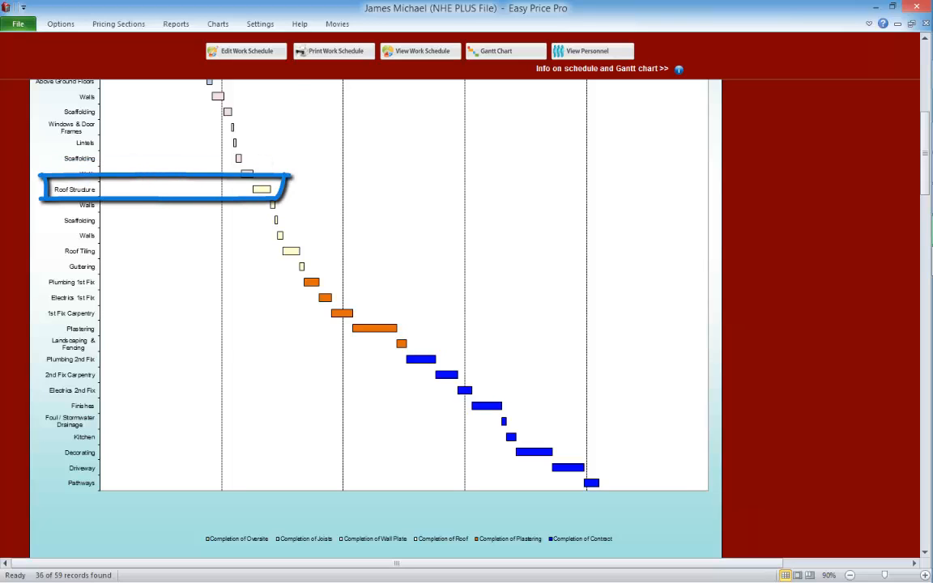
# Step: In the Completion of Roof stage, move the Roof Structure start date to 06/08/2014 and set its labour to 3 people
pyautogui.click(247, 50)
pyautogui.click(723, 195)
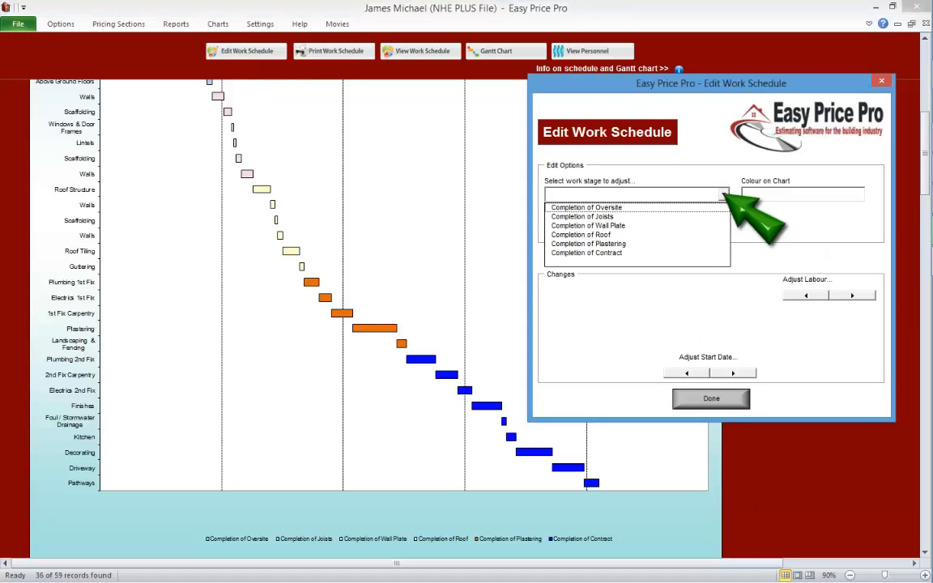
pyautogui.click(645, 235)
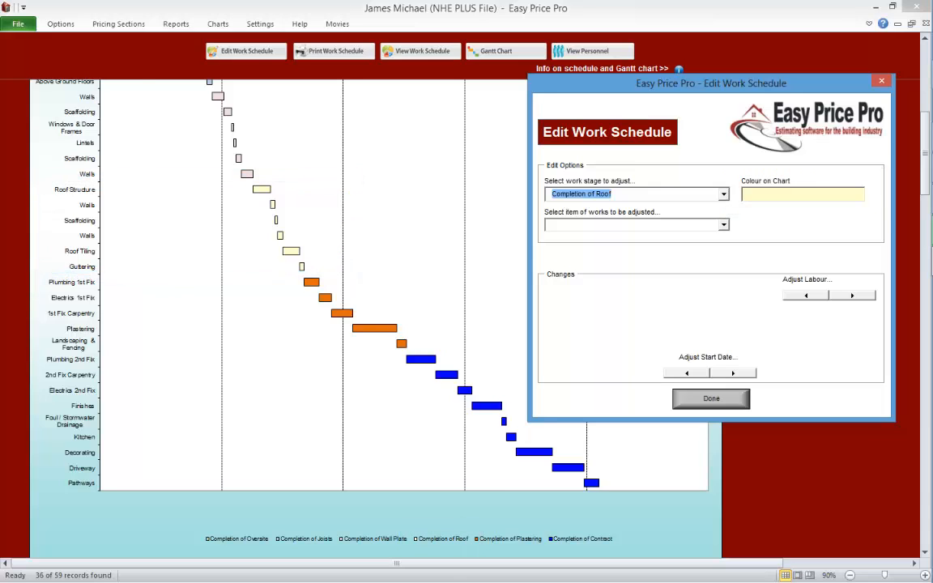
pyautogui.click(723, 225)
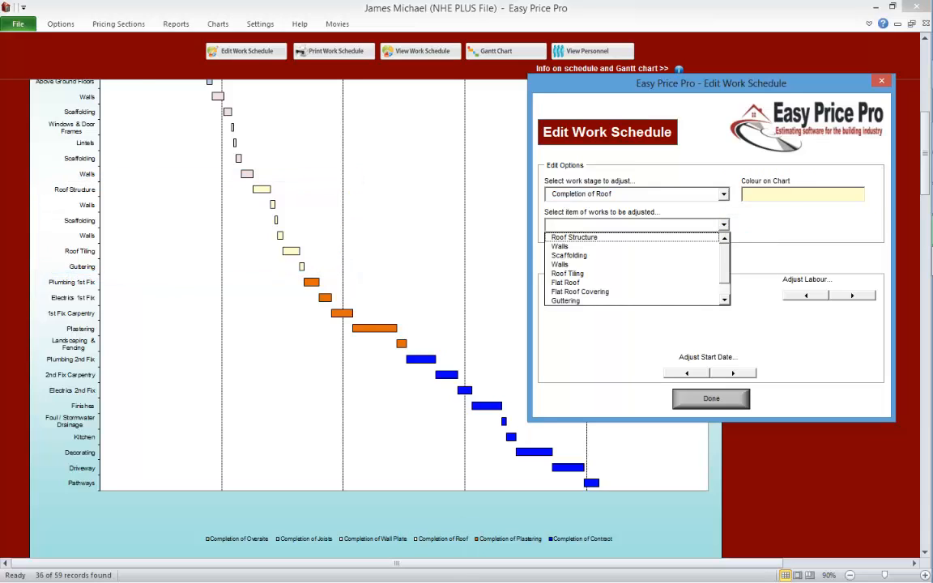
pyautogui.click(575, 238)
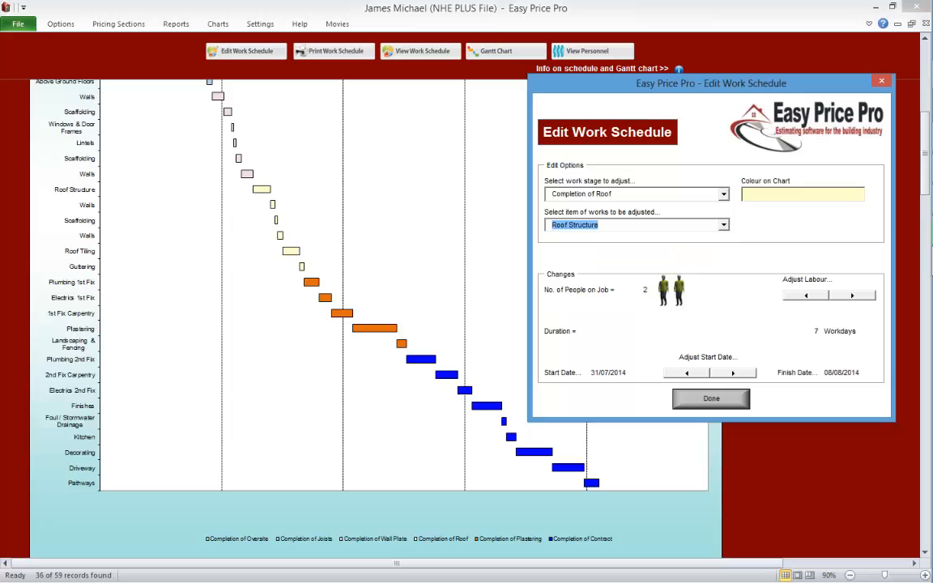
pyautogui.click(733, 373)
pyautogui.click(732, 373)
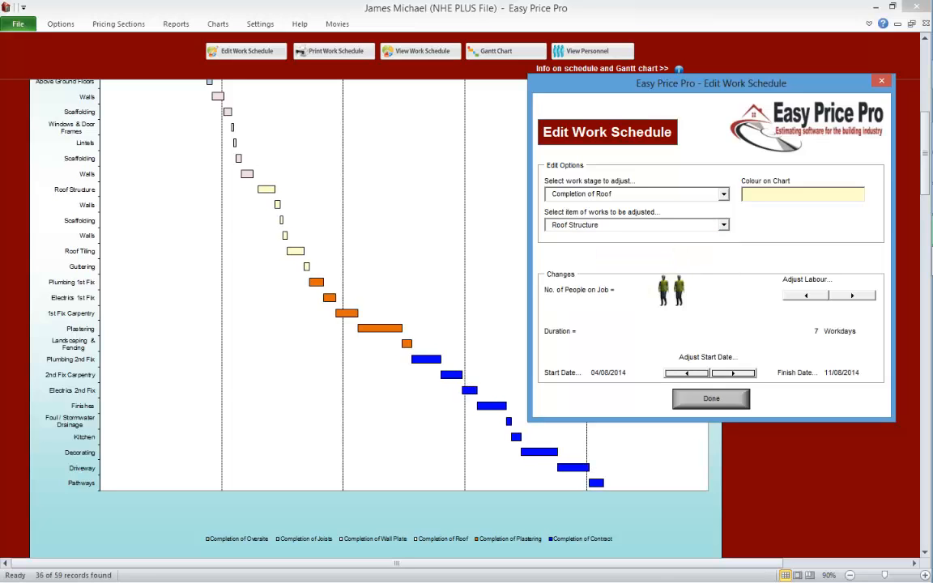
pyautogui.click(733, 373)
pyautogui.click(733, 374)
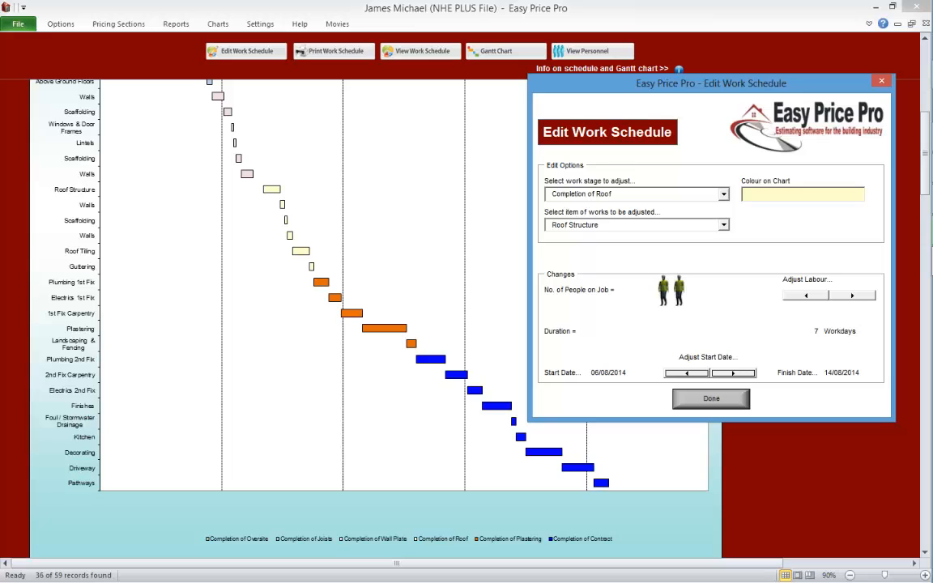
pyautogui.click(852, 295)
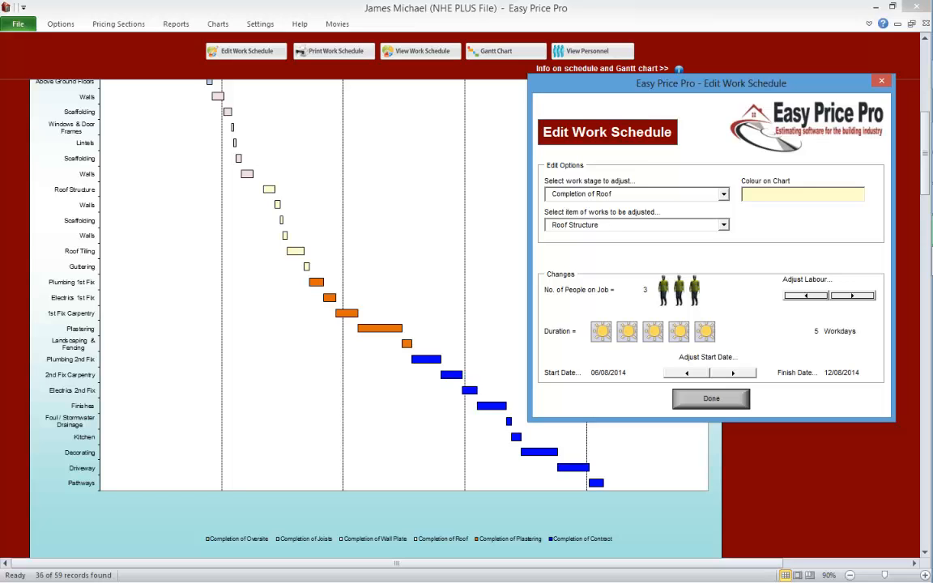
# Step: Bring forward the first Walls item in the Completion of Roof stage to start on 11/08/2014, and finish editing
pyautogui.click(723, 224)
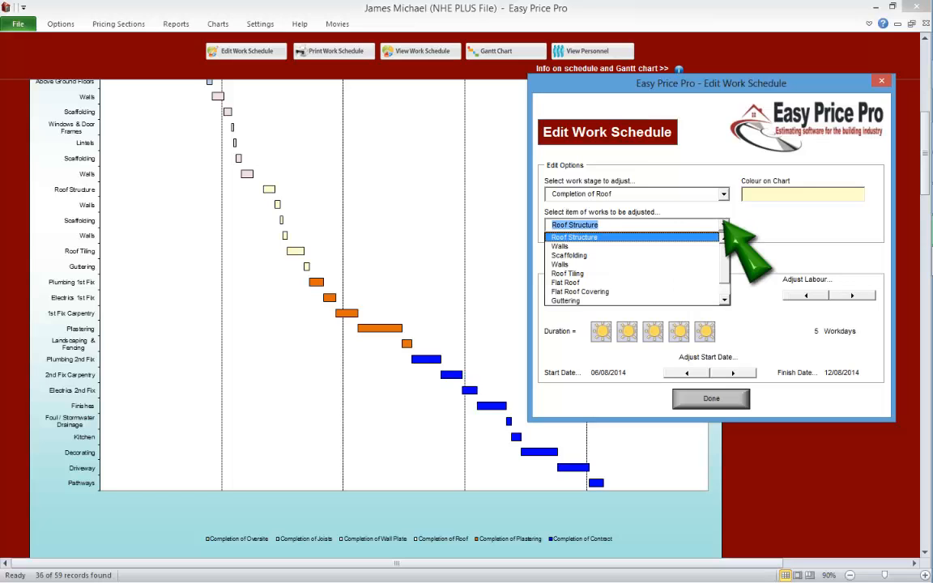
pyautogui.click(637, 246)
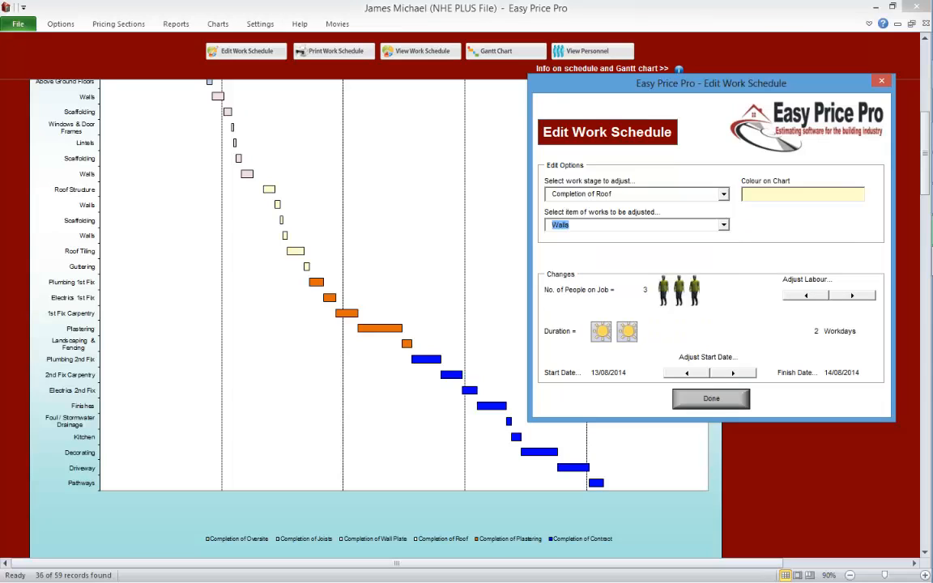
pyautogui.click(687, 373)
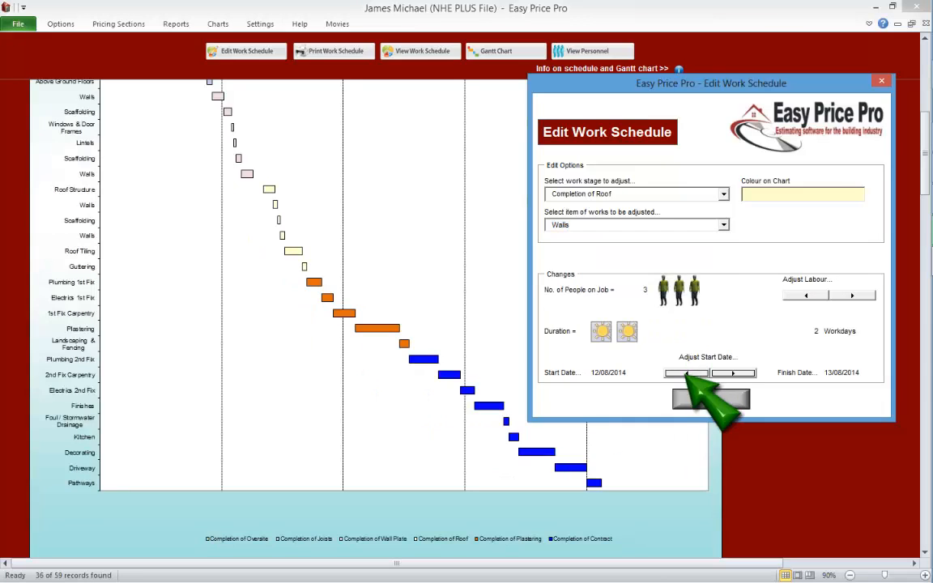
pyautogui.click(687, 373)
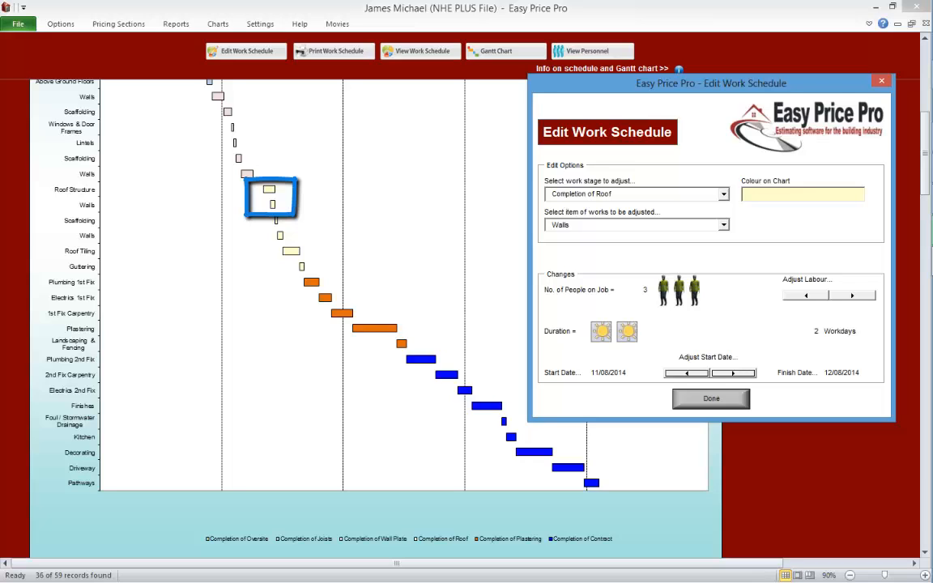
pyautogui.click(710, 398)
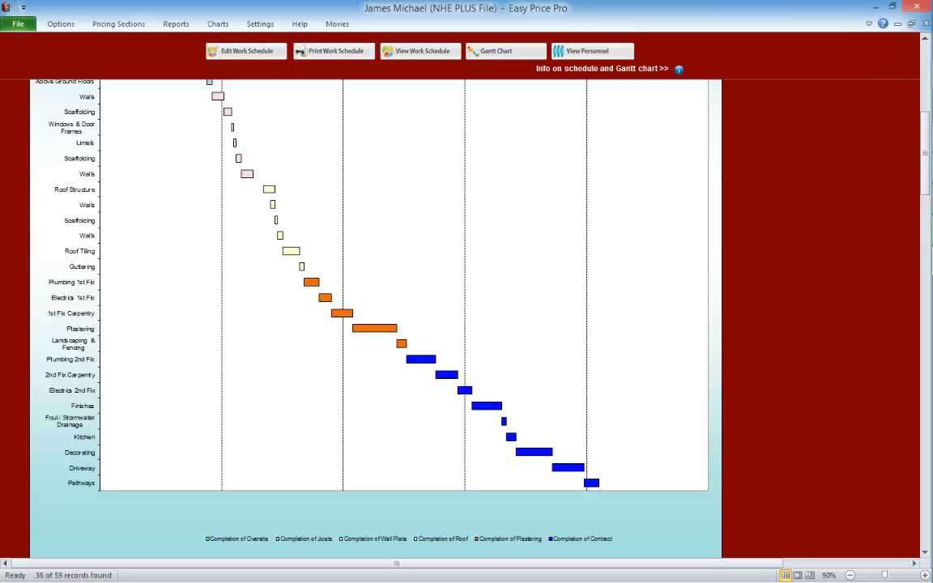
# Step: Check the labour, duration and dates of Scaffolding in the Completion of Joists stage, and close the schedule editor
pyautogui.scroll(6, 369, 316)
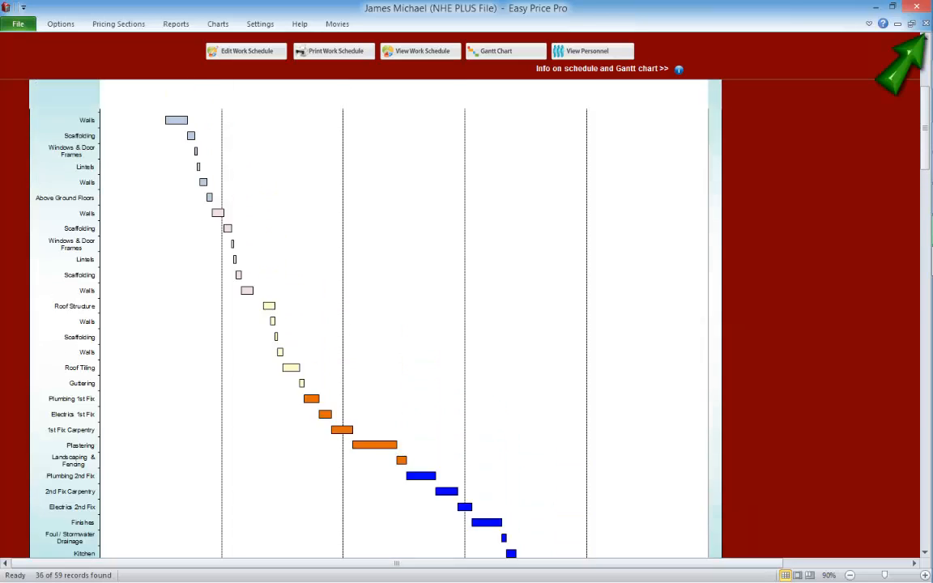
pyautogui.click(246, 50)
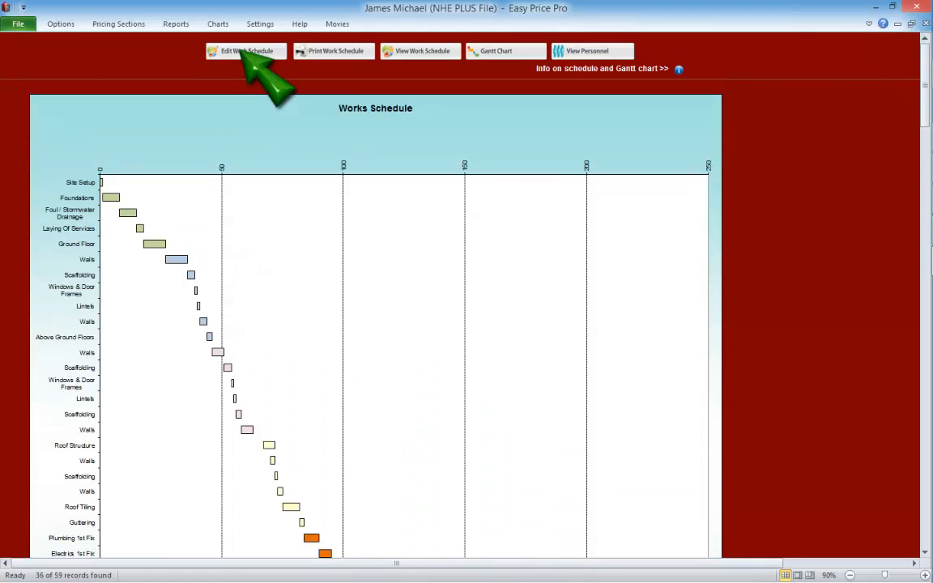
pyautogui.click(477, 237)
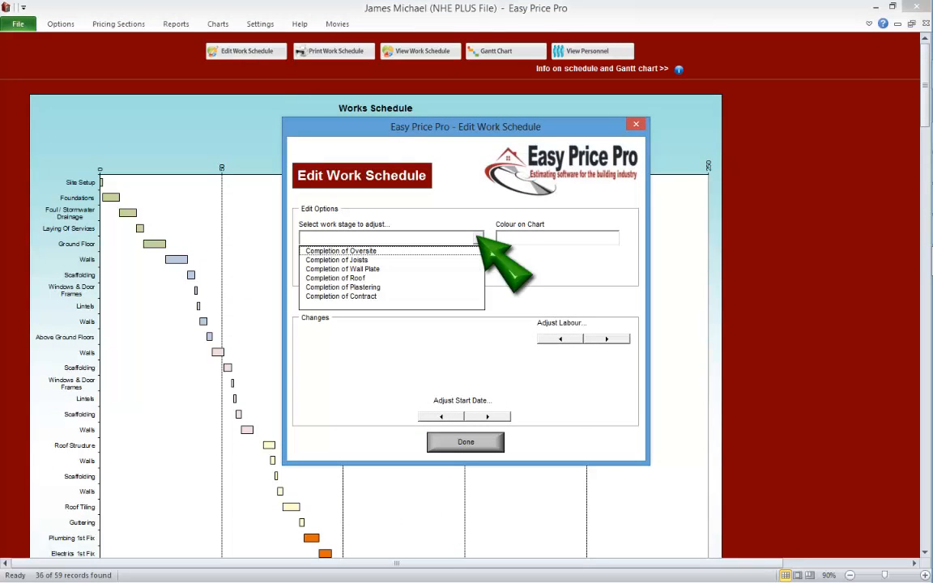
pyautogui.click(395, 260)
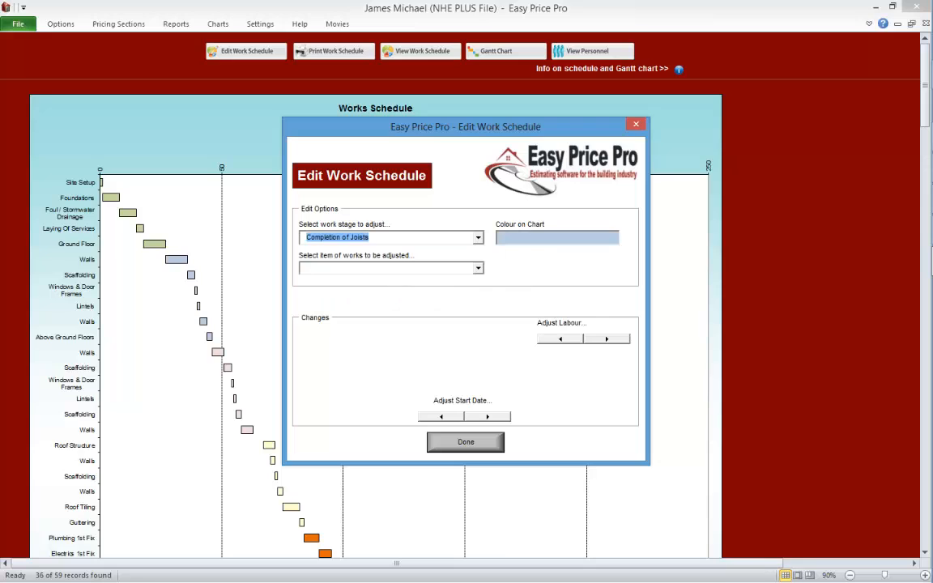
pyautogui.click(478, 268)
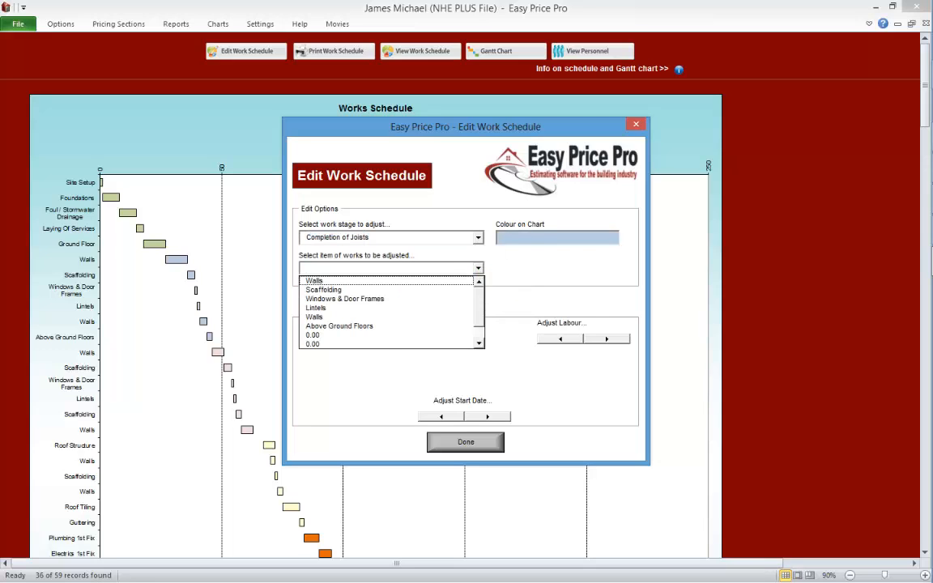
pyautogui.click(388, 289)
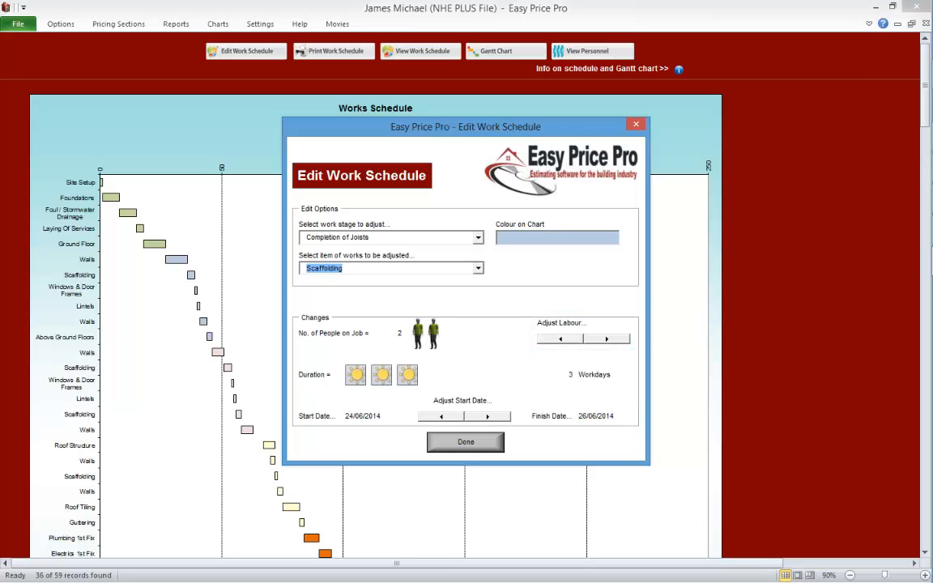
pyautogui.click(465, 441)
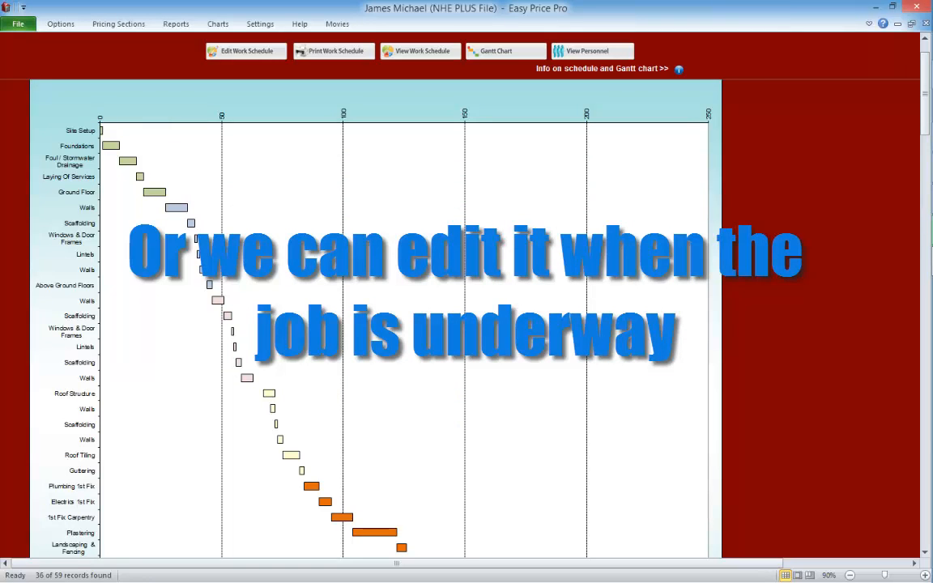
# Step: View the personnel and working days for each work section, including Roof Structure, and exit the overview
pyautogui.click(590, 53)
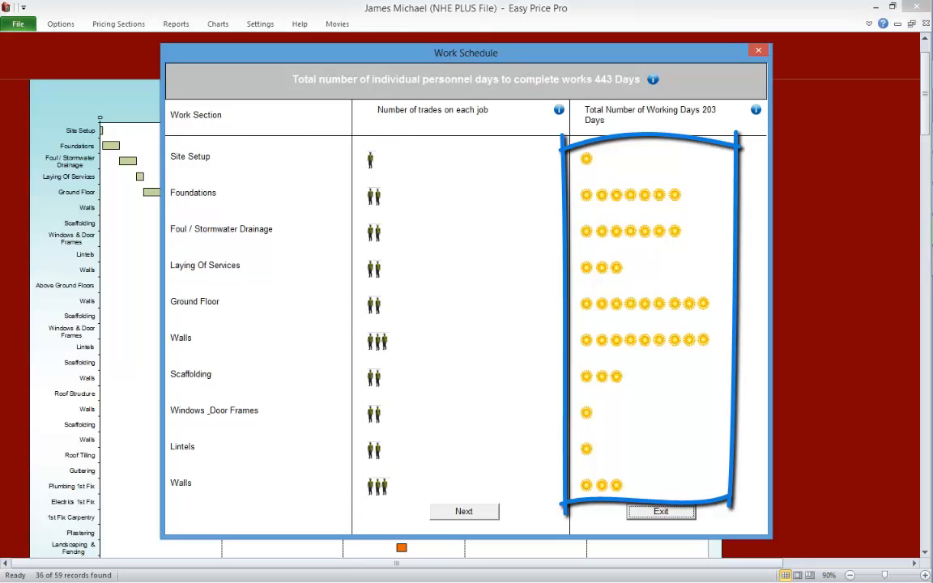
pyautogui.click(463, 511)
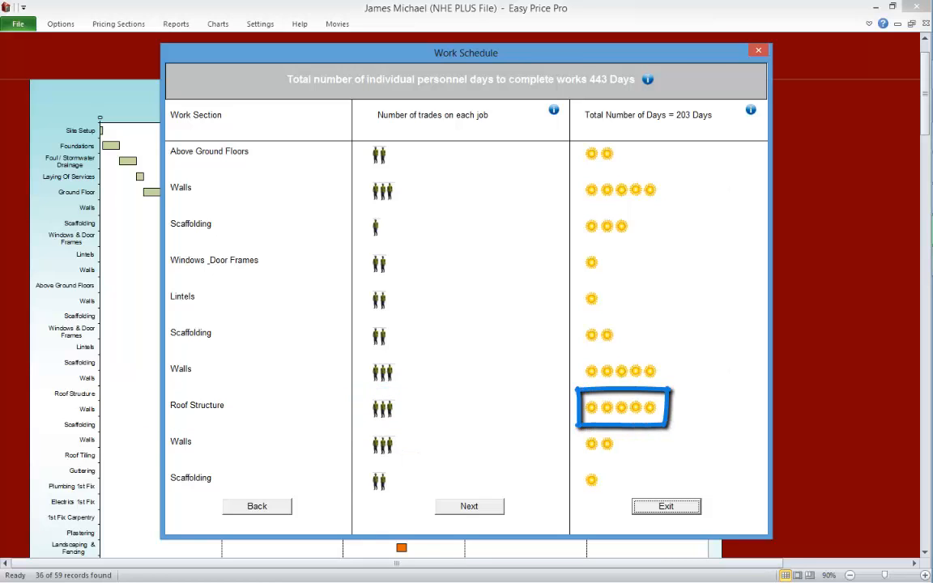
pyautogui.click(666, 506)
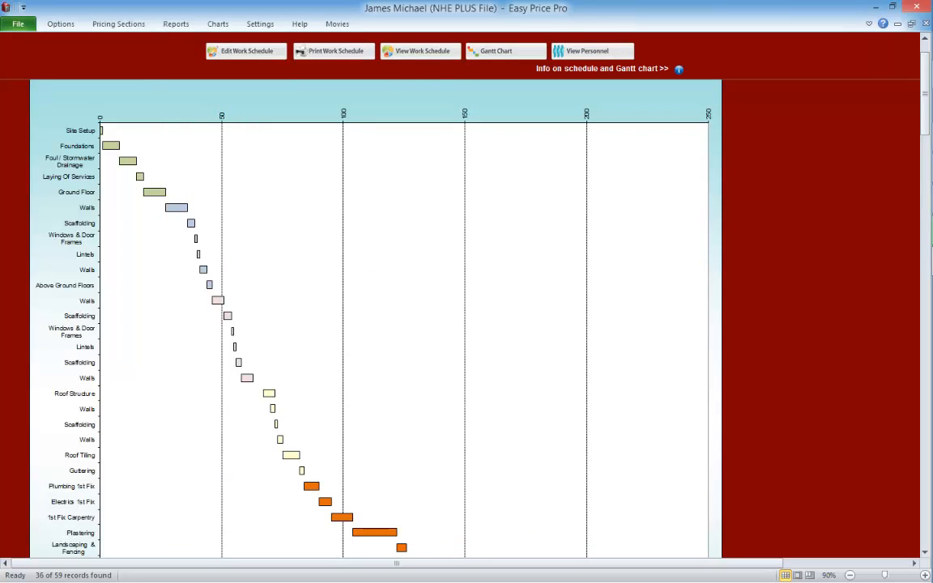
# Step: Review the revised stage dates in the work schedule report and open the work schedule help on weekends and holidays
pyautogui.click(420, 50)
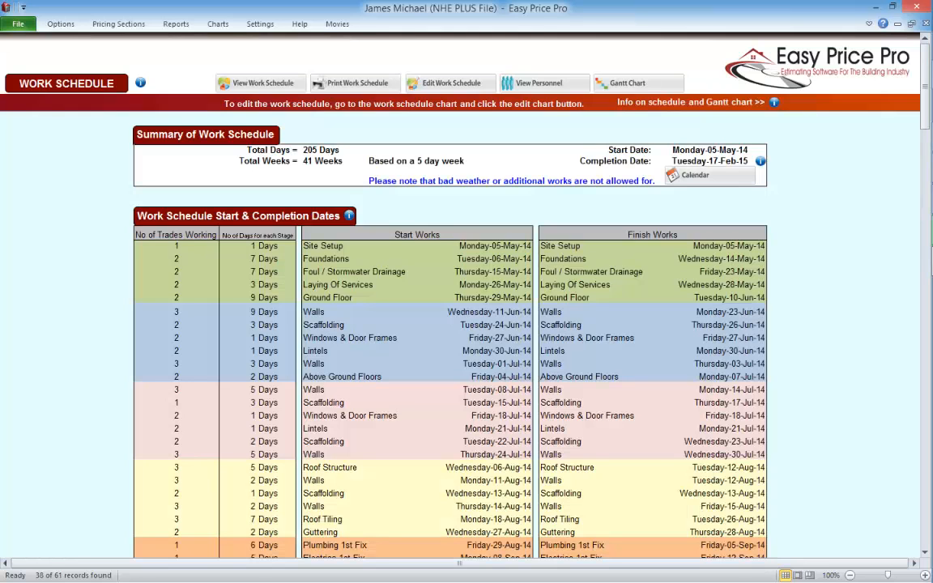
pyautogui.scroll(-5, 450, 324)
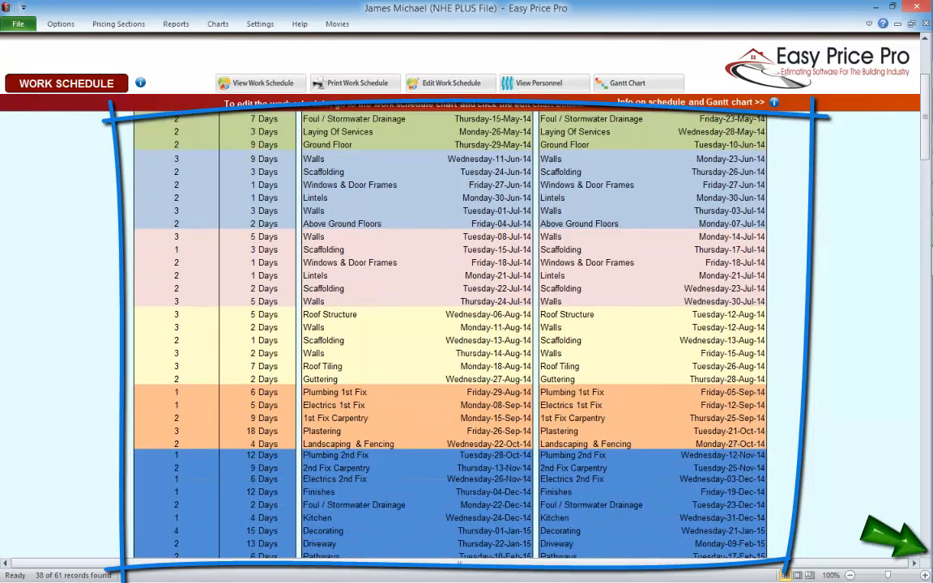
pyautogui.scroll(5, 450, 324)
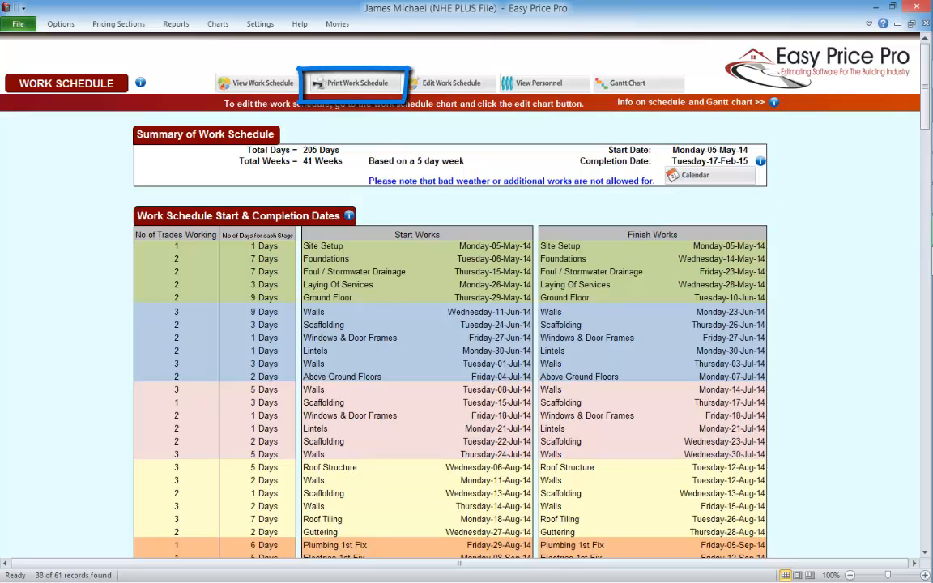
pyautogui.click(141, 83)
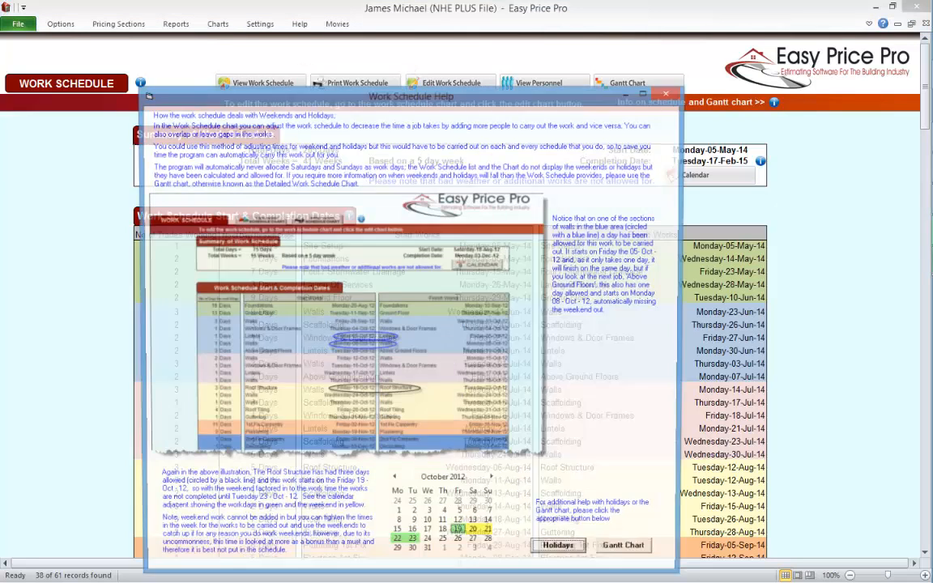